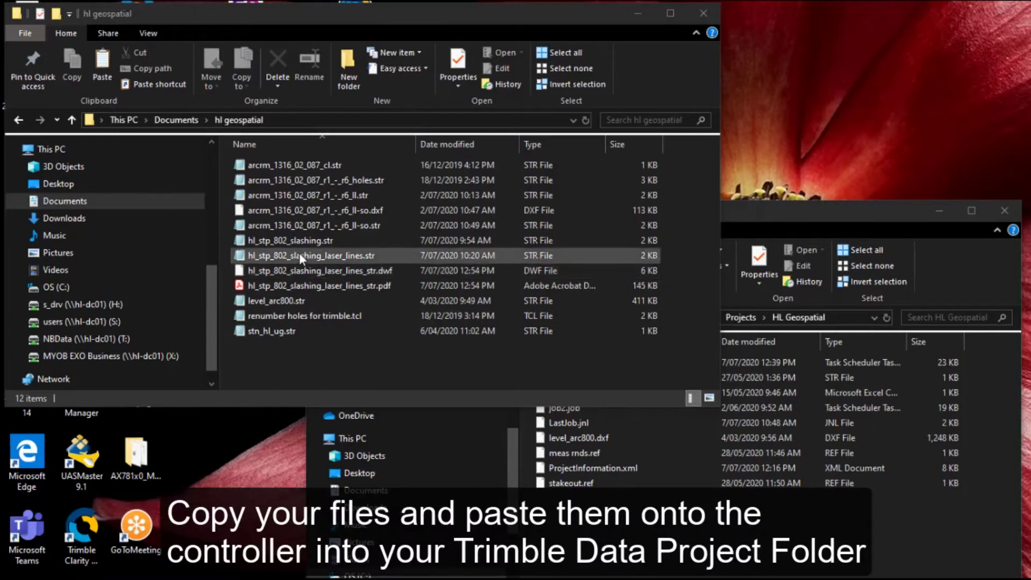
# Step: Copy both hl_stp_802 slashing .str files into Trimble Data\Projects\HL Geospatial
pyautogui.click(299, 255)
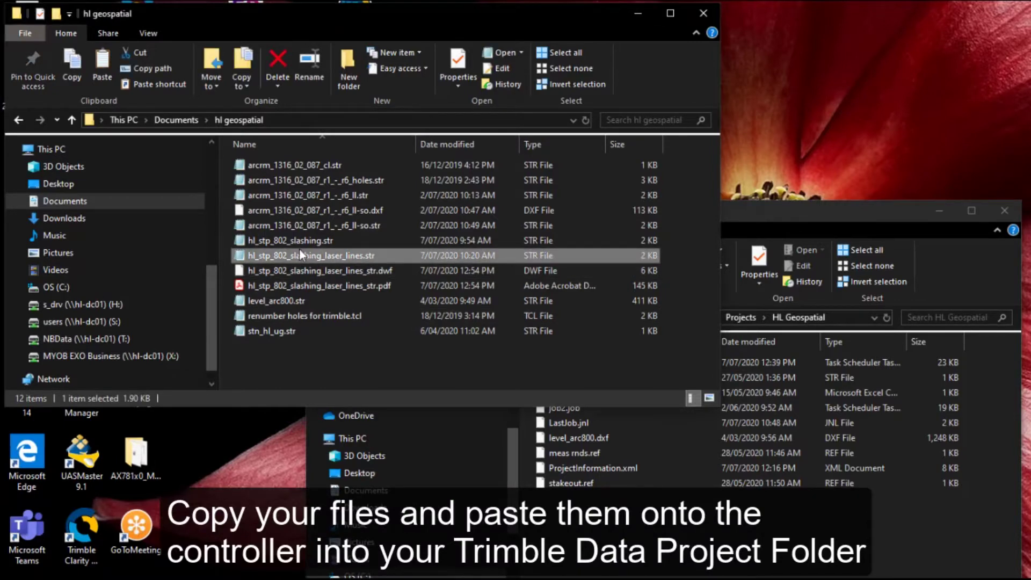
pyautogui.keyDown('ctrl'); pyautogui.click(300, 240); pyautogui.keyUp('ctrl')
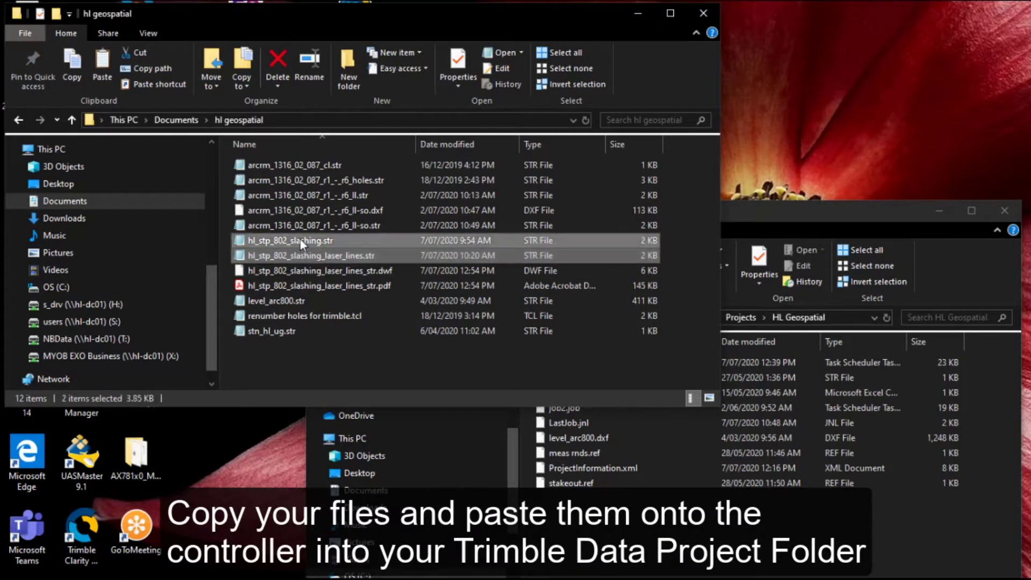
pyautogui.rightClick(301, 239)
pyautogui.click(337, 462)
pyautogui.click(579, 527)
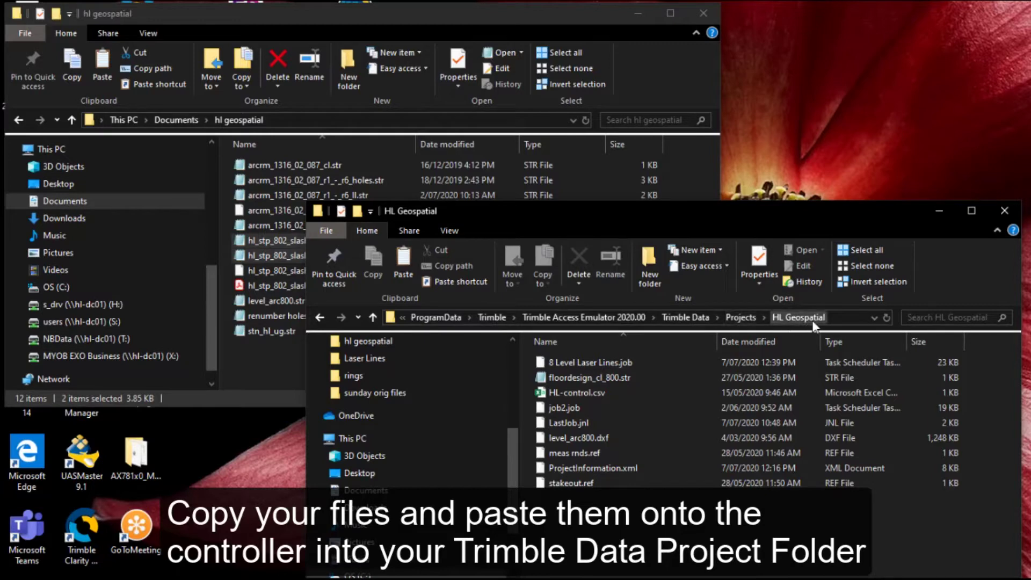
pyautogui.rightClick(581, 500)
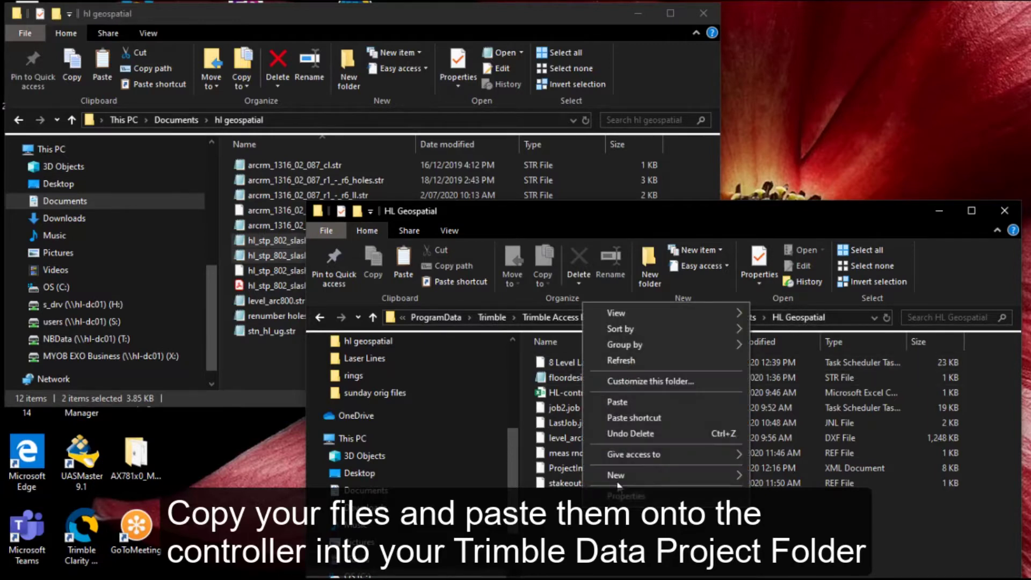
pyautogui.click(626, 404)
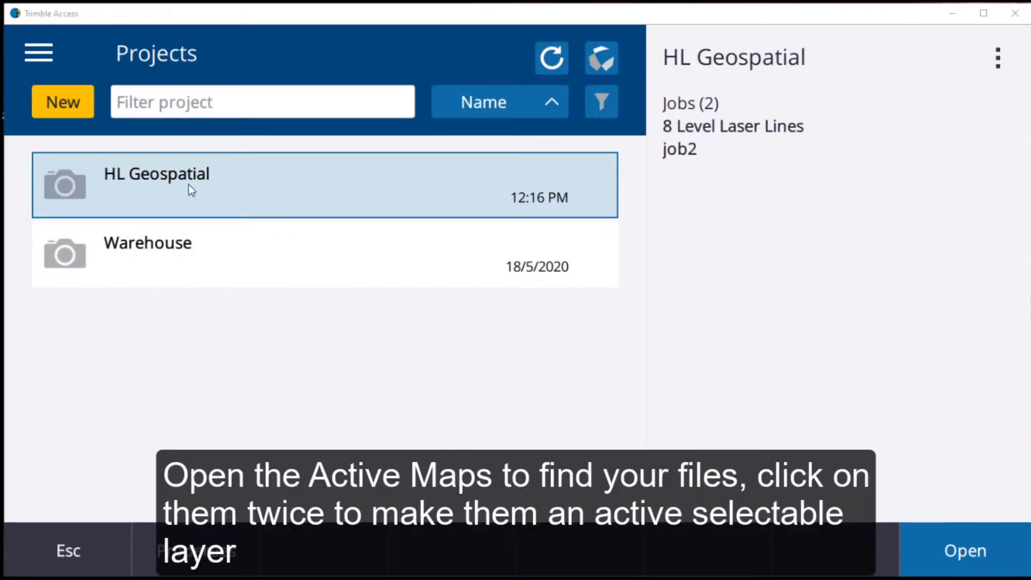
# Step: Open the HL Geospatial project and then its 8 Level Laser Lines job
pyautogui.click(924, 547)
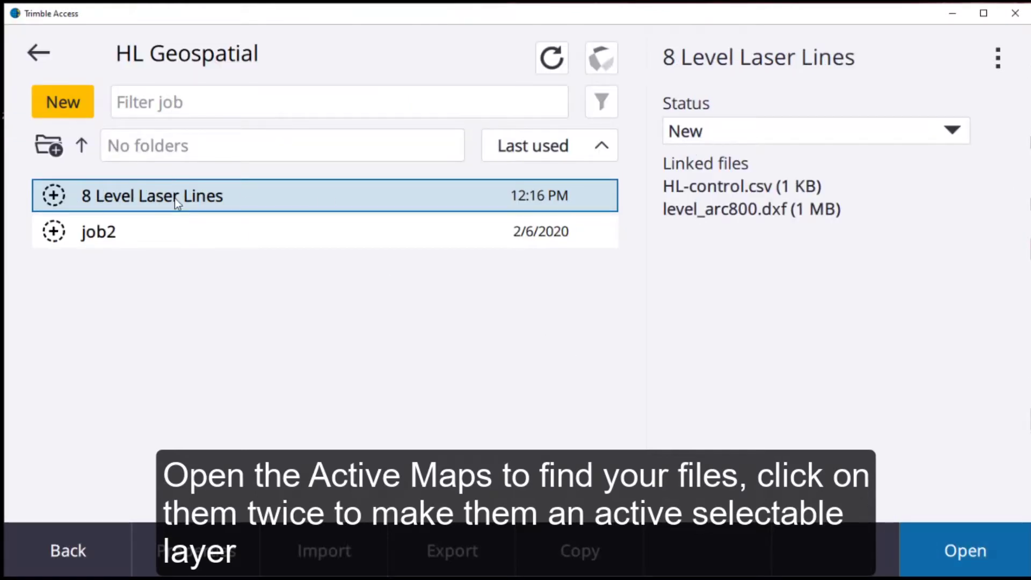
pyautogui.click(944, 545)
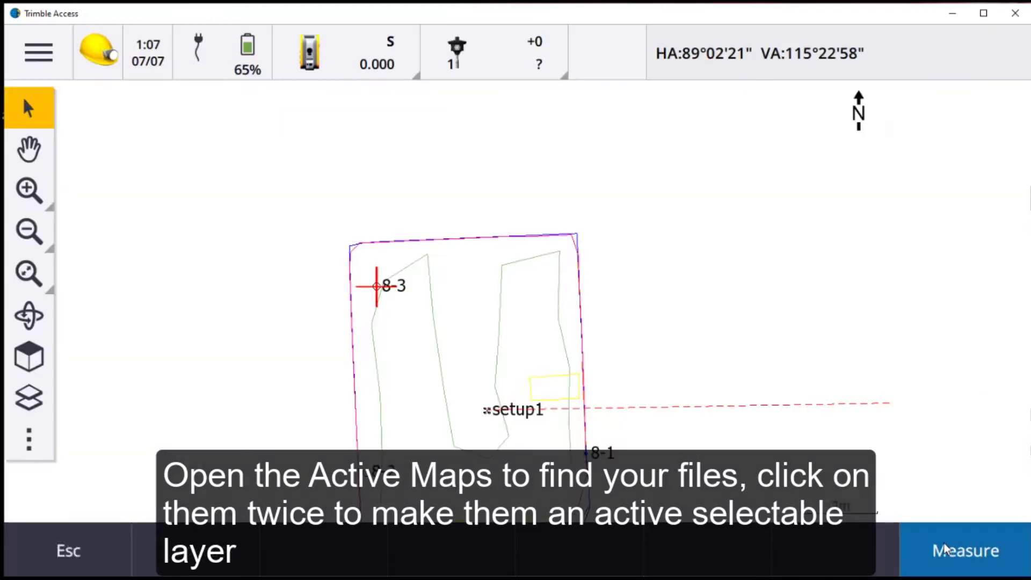
# Step: Make hl_stp_802_slashing_laser_lines.str a visible, selectable map layer and accept it
pyautogui.click(32, 398)
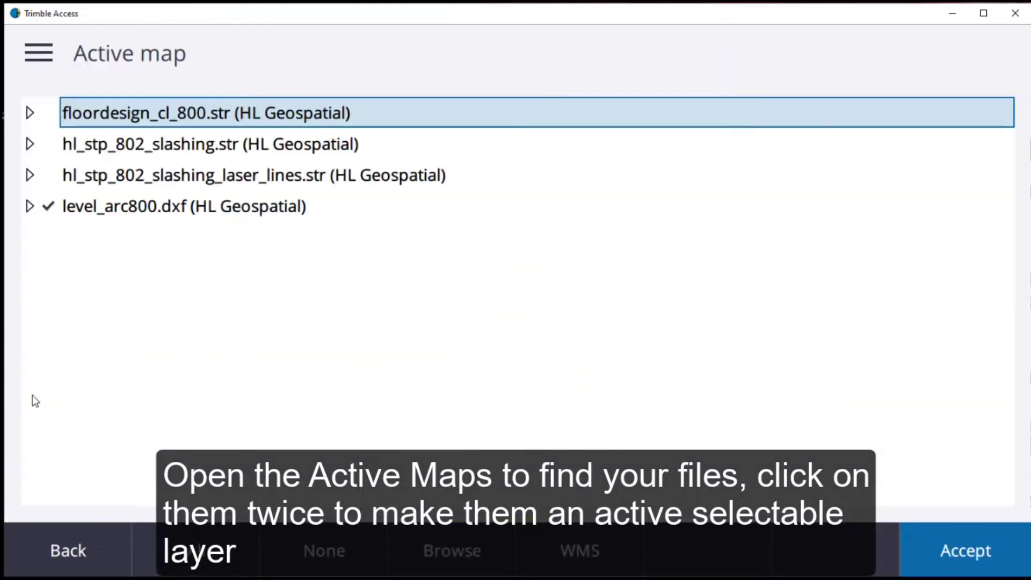
pyautogui.click(134, 178)
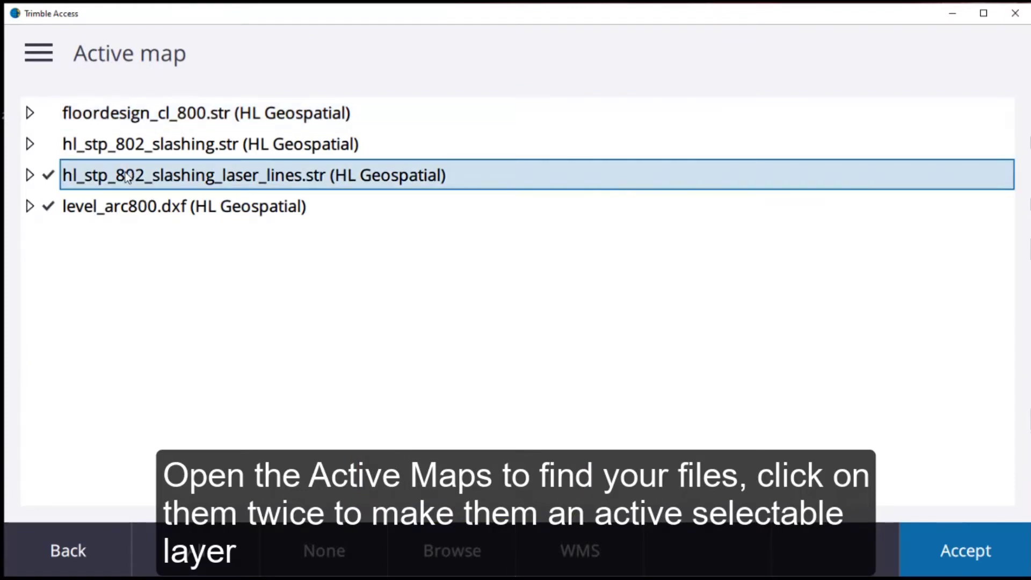
pyautogui.click(115, 177)
pyautogui.click(946, 551)
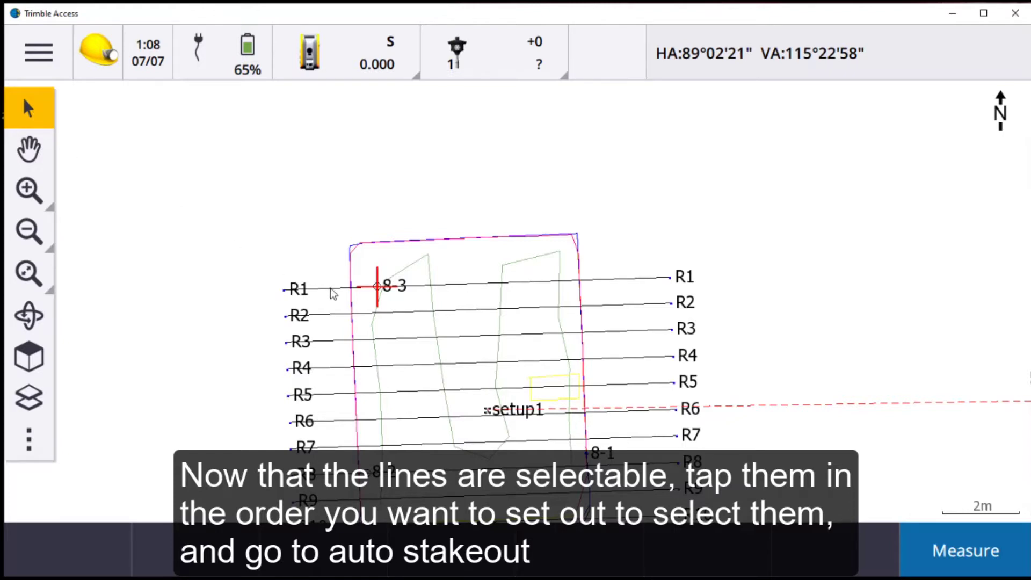
# Step: Select laser lines R1, R2, R3, R4, R5 and R6 on the map in order
pyautogui.click(331, 290)
pyautogui.click(334, 315)
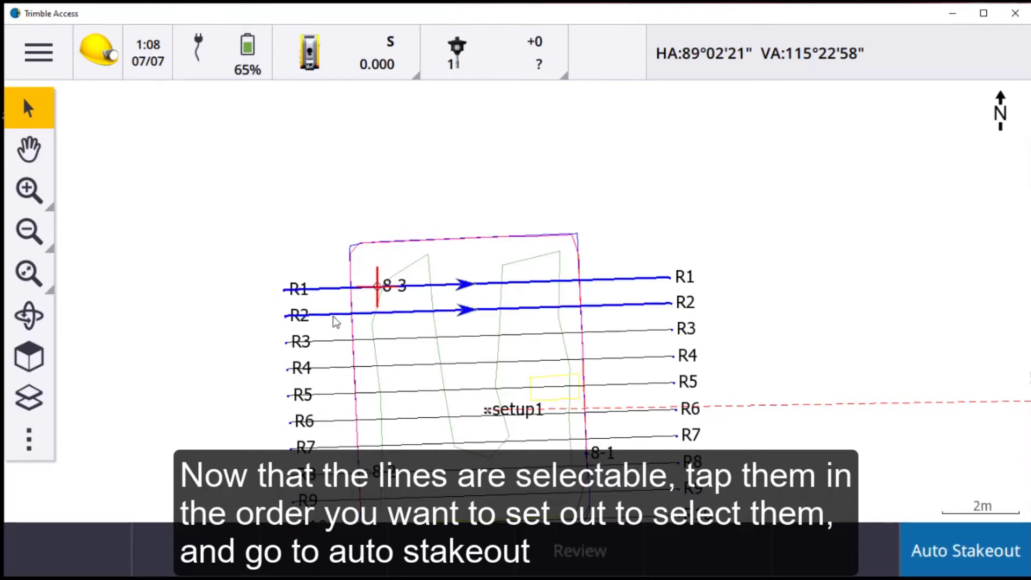
pyautogui.click(335, 344)
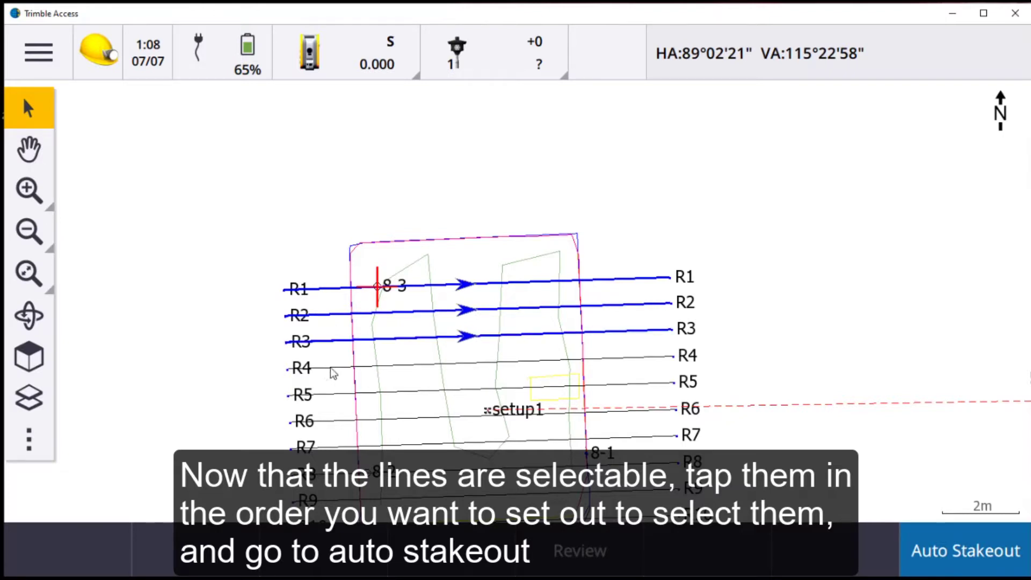
pyautogui.click(333, 368)
pyautogui.click(335, 395)
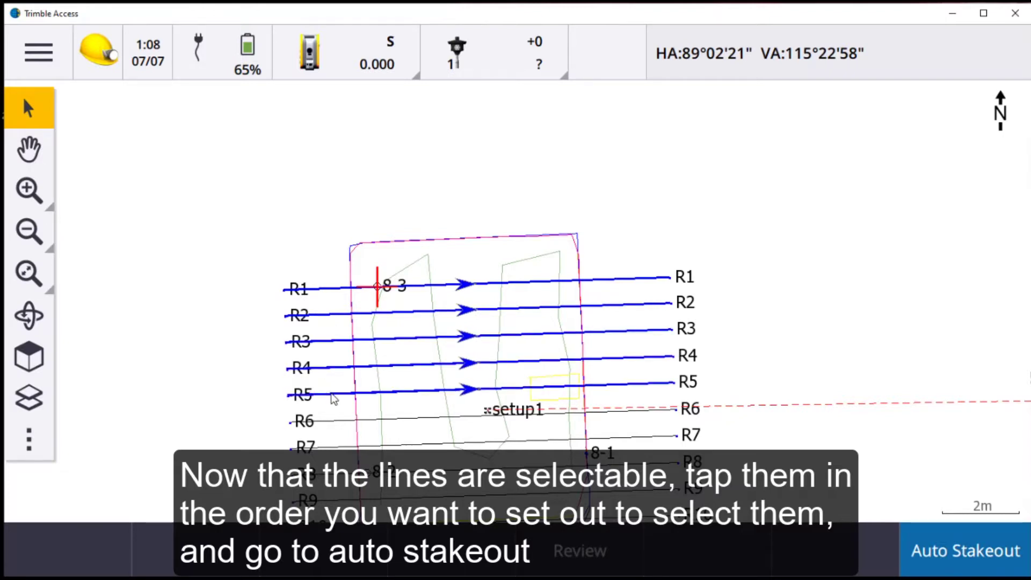
pyautogui.click(339, 422)
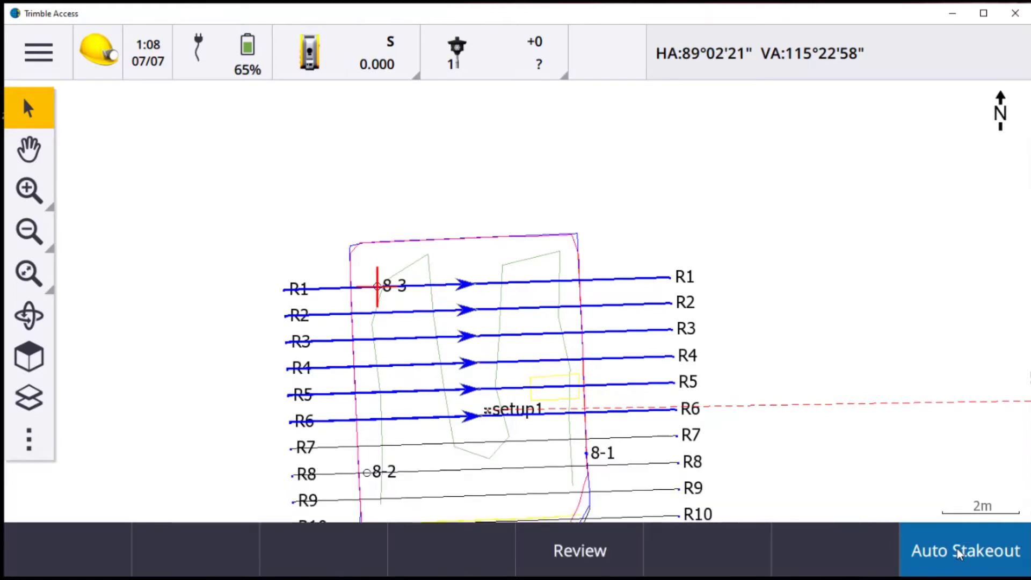
pyautogui.click(958, 553)
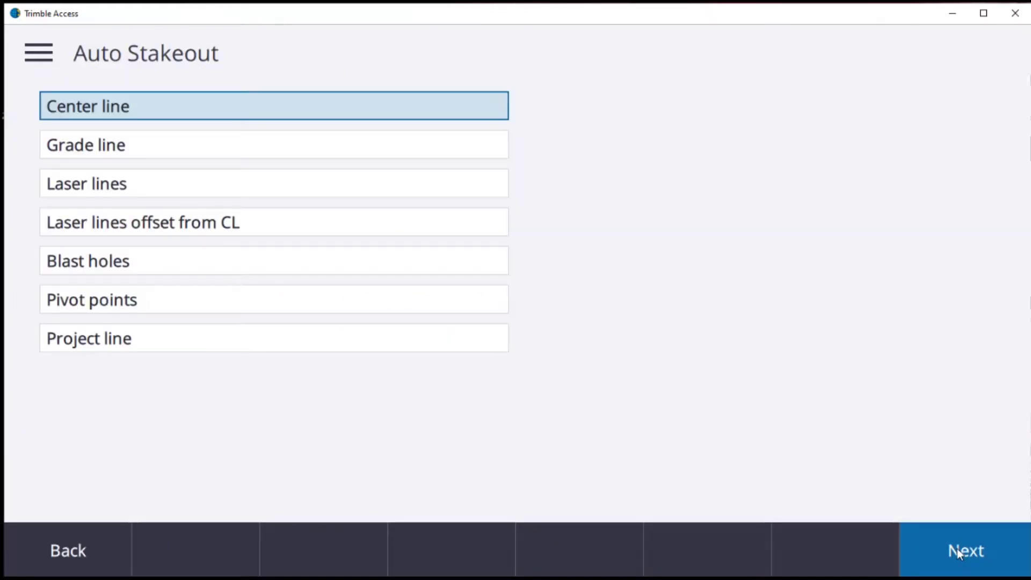
# Step: Choose Laser lines as the auto stakeout type and accept the six line definitions
pyautogui.doubleClick(337, 187)
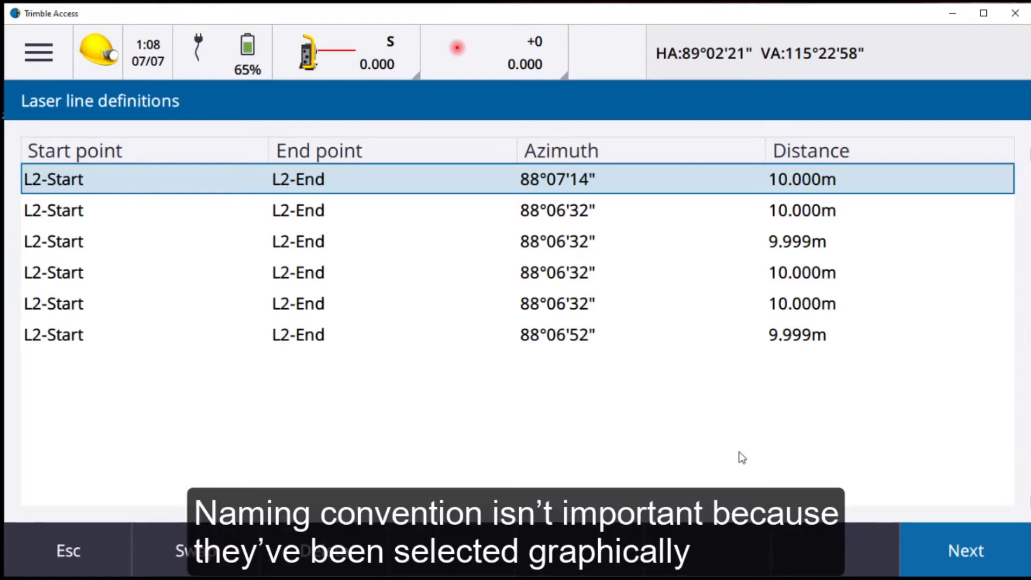
pyautogui.click(949, 550)
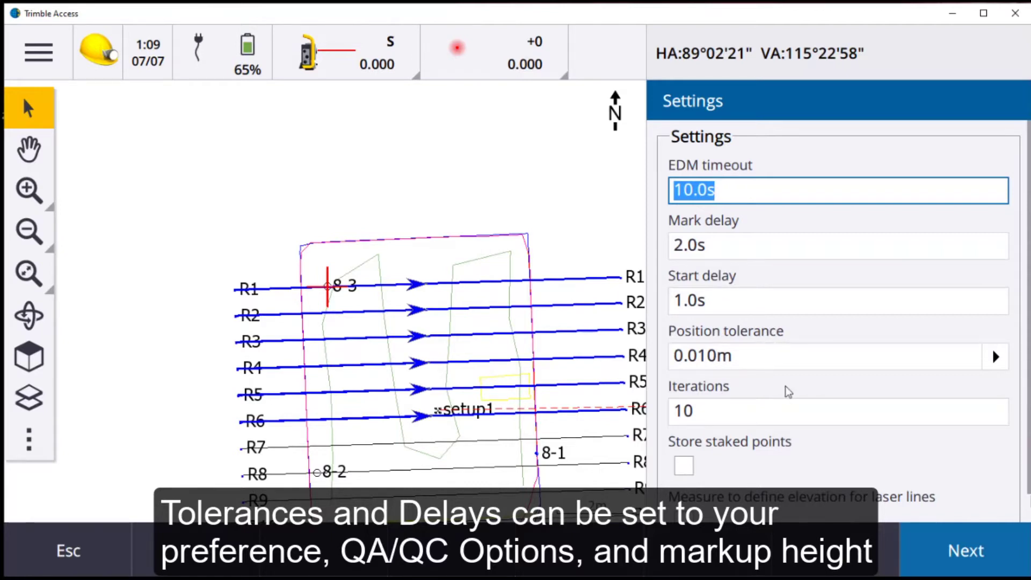
pyautogui.scroll(-1, 782, 391)
pyautogui.scroll(1, 782, 396)
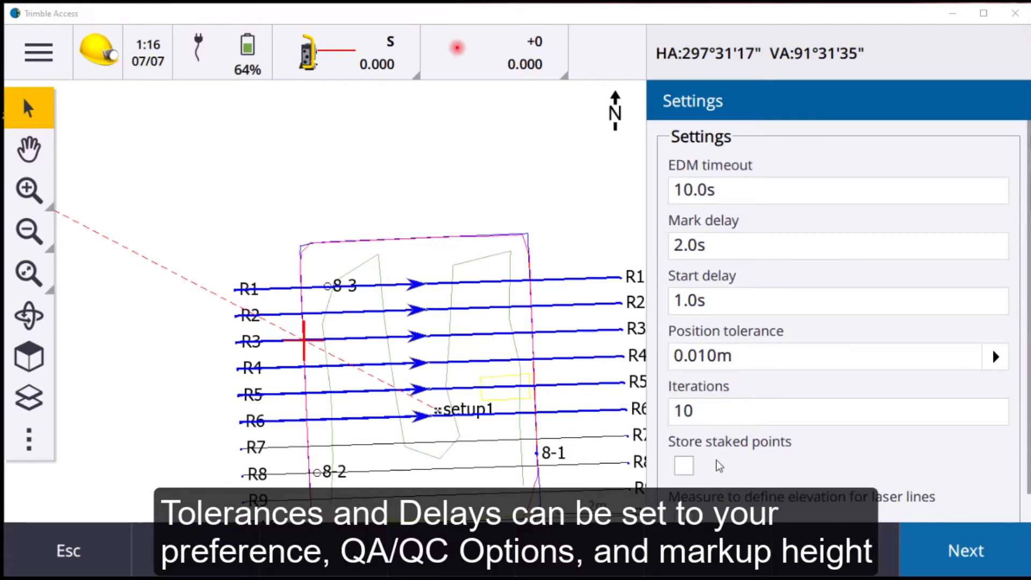
pyautogui.scroll(-1, 725, 462)
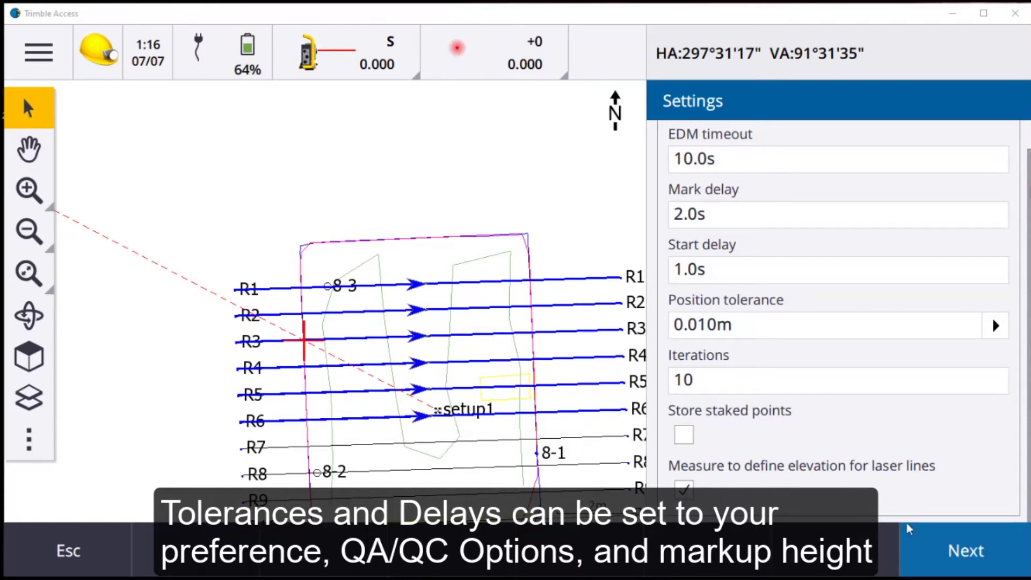
# Step: Accept the stakeout settings with Measure to define elevation left enabled
pyautogui.click(949, 549)
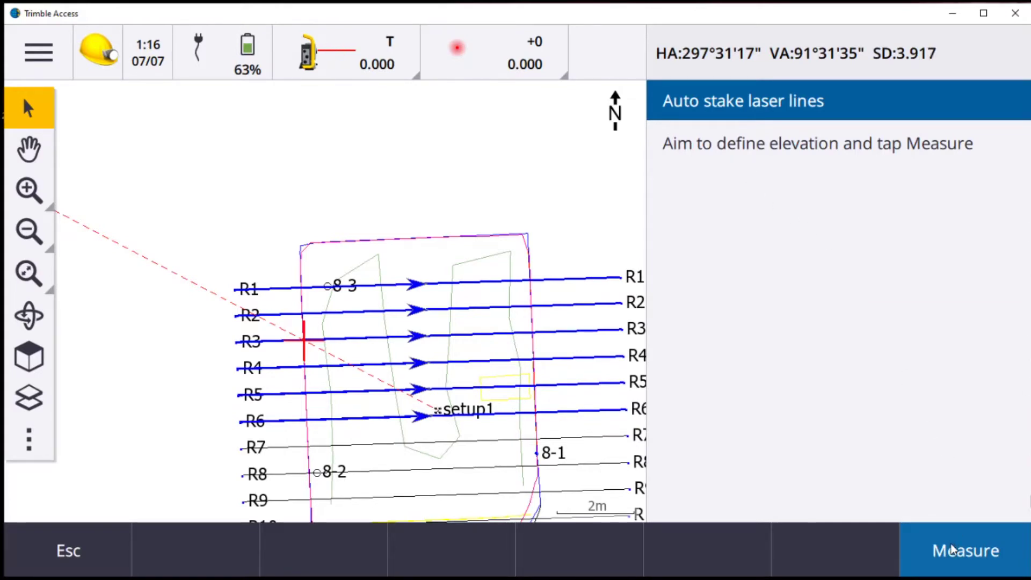
# Step: Measure the staking elevation, then start Auto stake laser lines
pyautogui.click(953, 550)
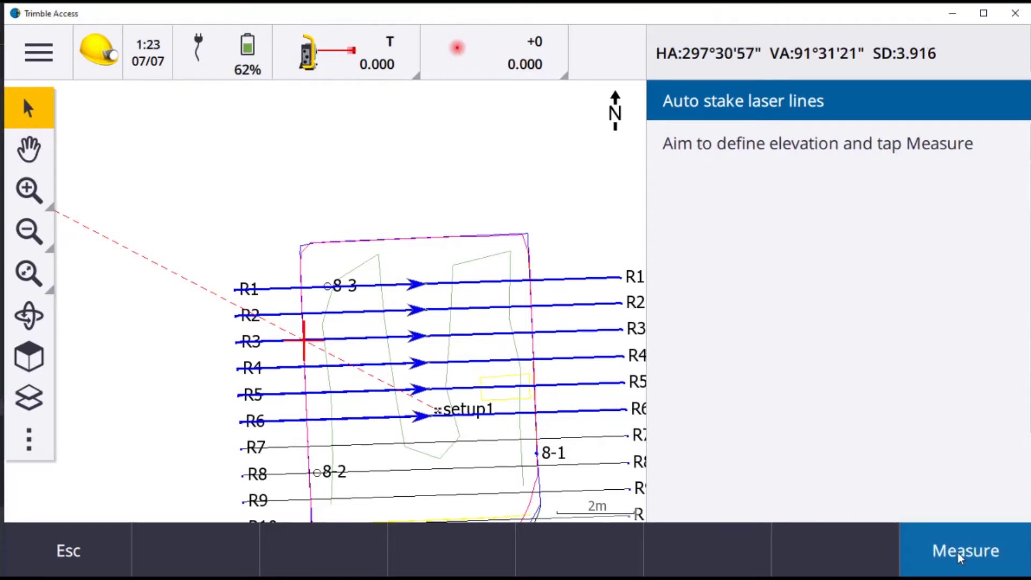
pyautogui.click(959, 556)
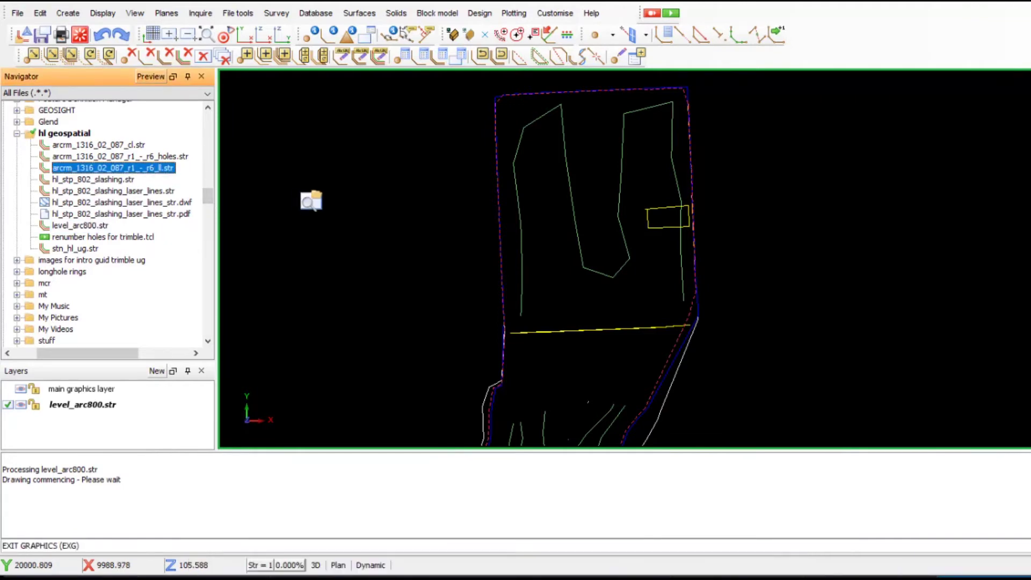
pyautogui.moveTo(155, 168); pyautogui.dragTo(311, 201)
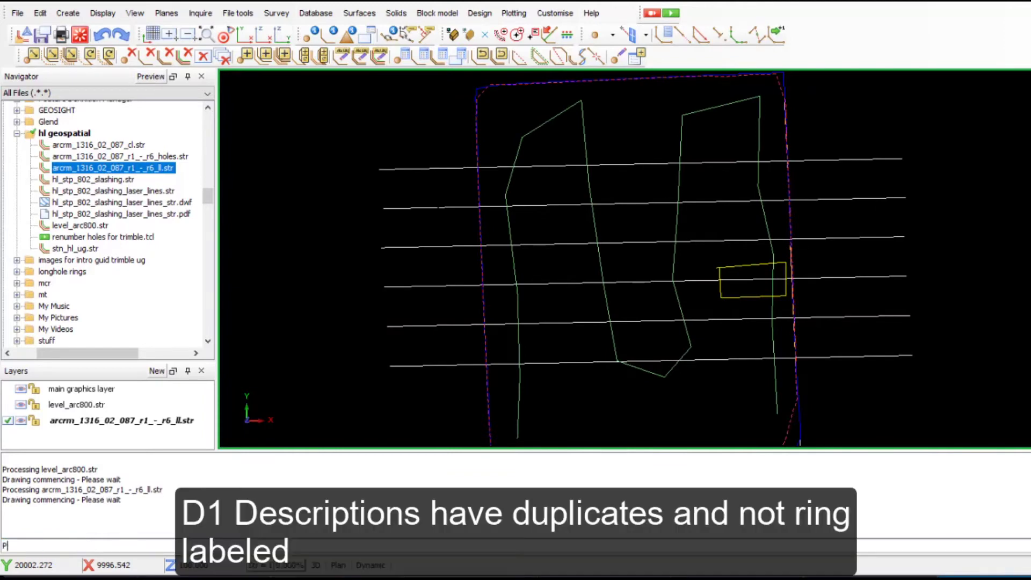
# Step: Run Draw Desc so each laser-line end shows its 1 or 2 label
pyautogui.press('Return')
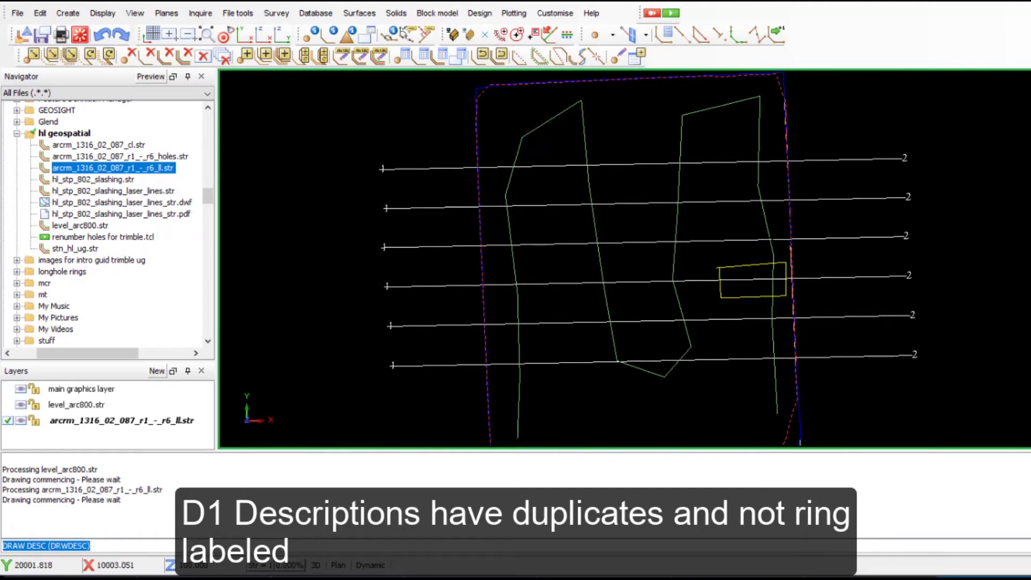
pyautogui.click(386, 285)
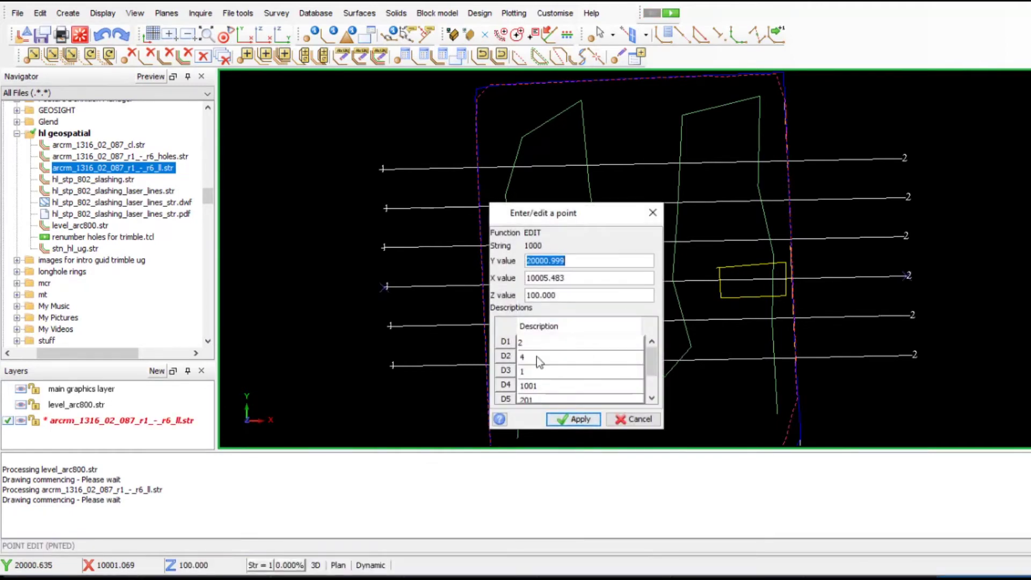
pyautogui.scroll(-1, 541, 377)
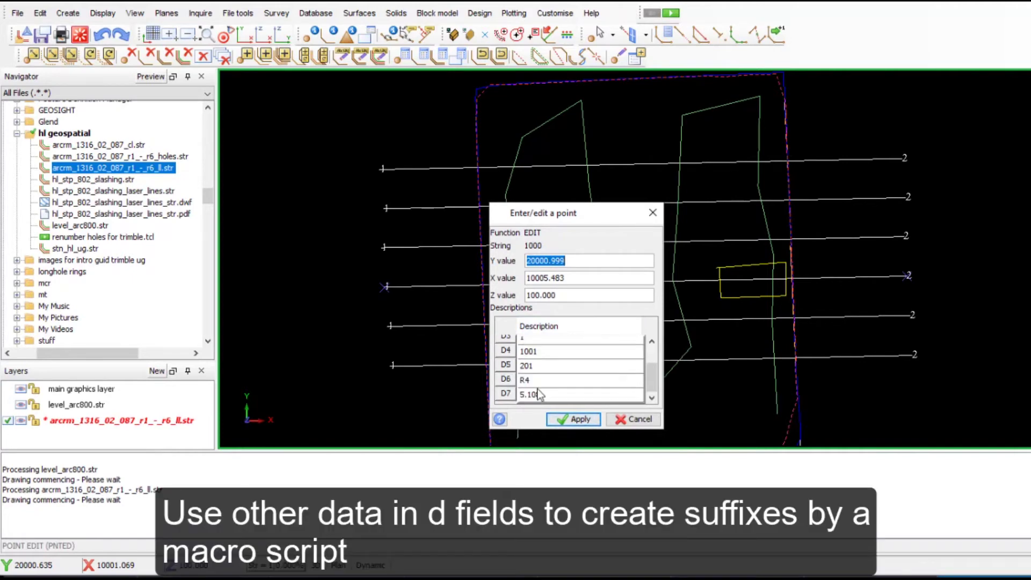
pyautogui.scroll(2, 538, 361)
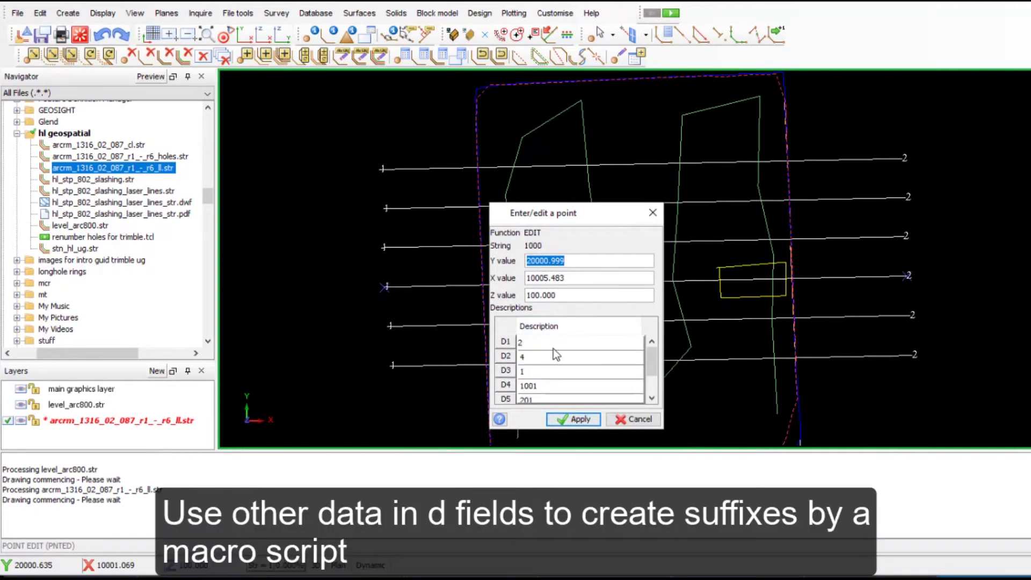
pyautogui.click(577, 419)
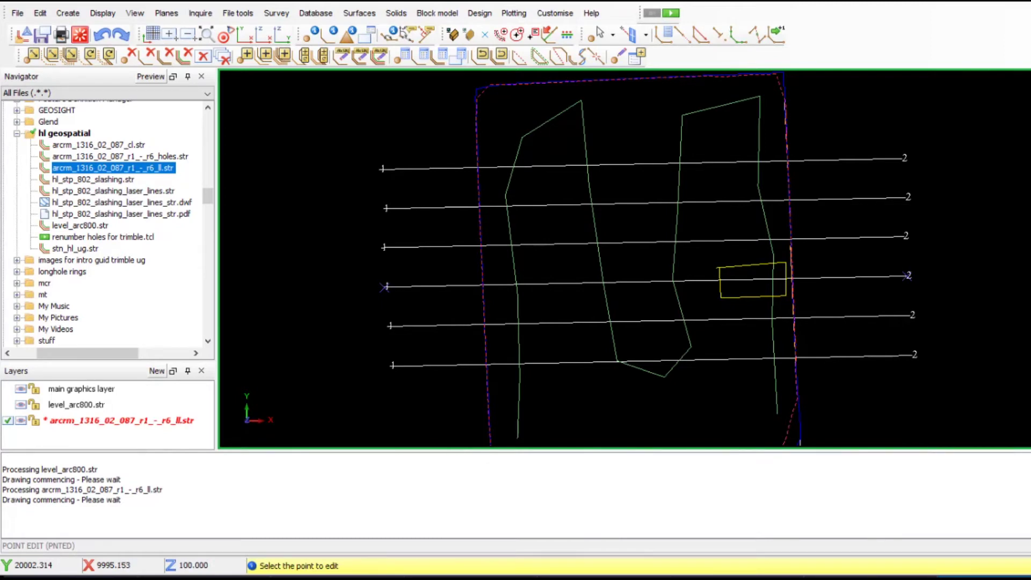
# Step: End Point Edit and run the renumber holes for trimble.tcl macro to relabel ends 1.1–6.2
pyautogui.press('Escape')
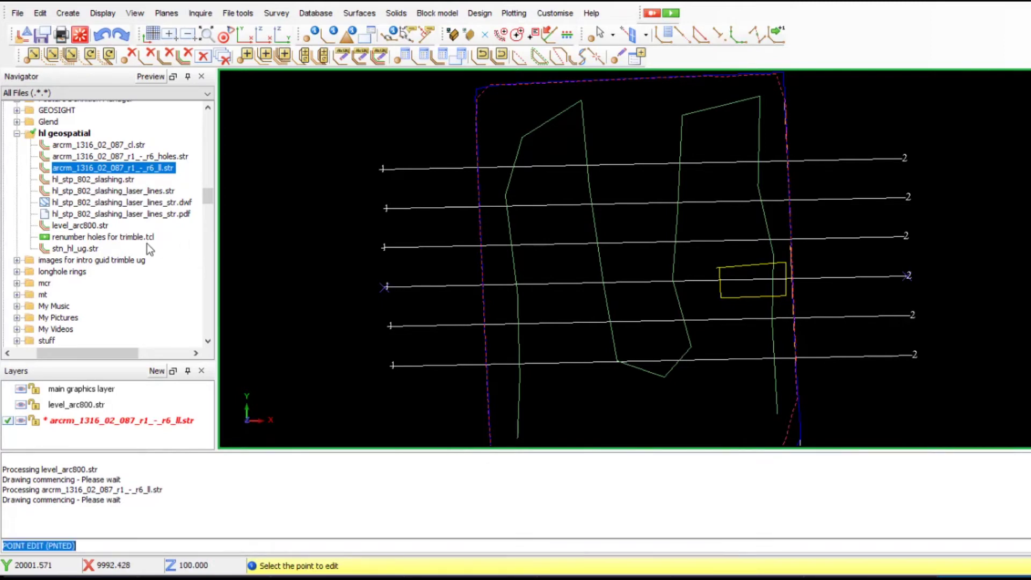
pyautogui.moveTo(103, 237); pyautogui.dragTo(274, 240)
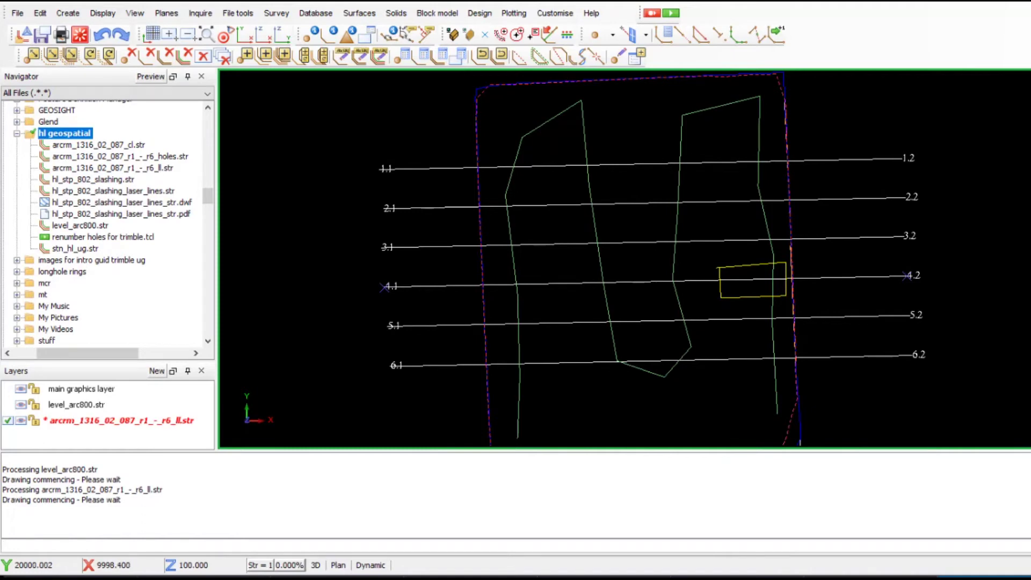
pyautogui.click(43, 35)
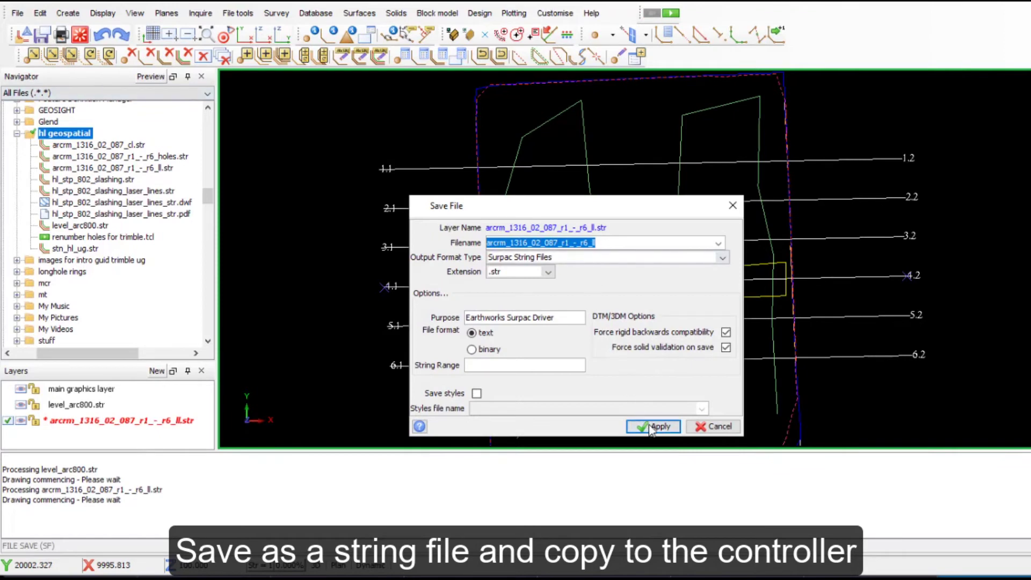
# Step: Append 'labeled' to the file name, saving as arcrm_1316_02_087_r1_-_r6_ll-labeled.str
pyautogui.click(683, 245)
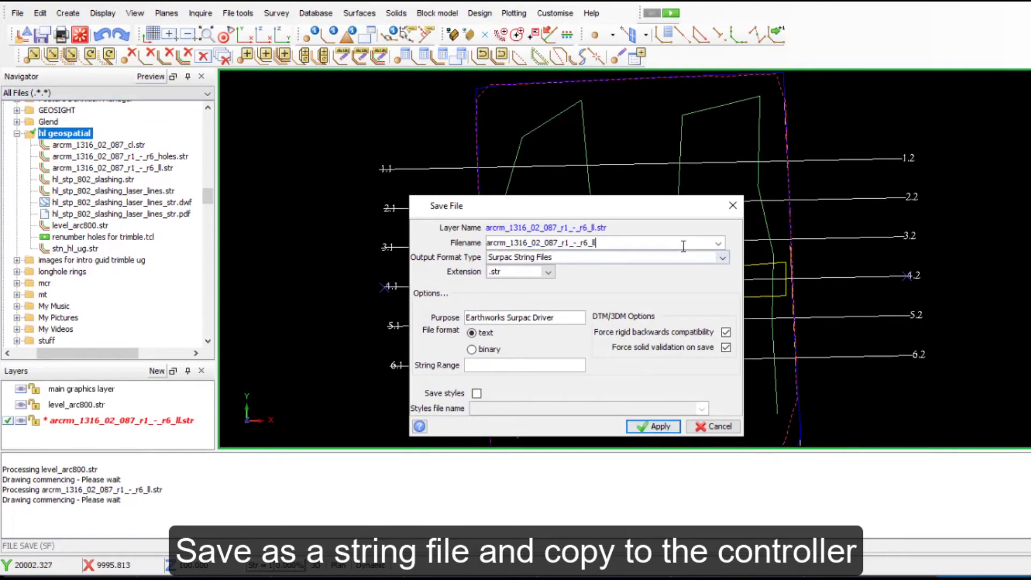
pyautogui.write('-LA')
pyautogui.write('BELED')
pyautogui.press('Return')
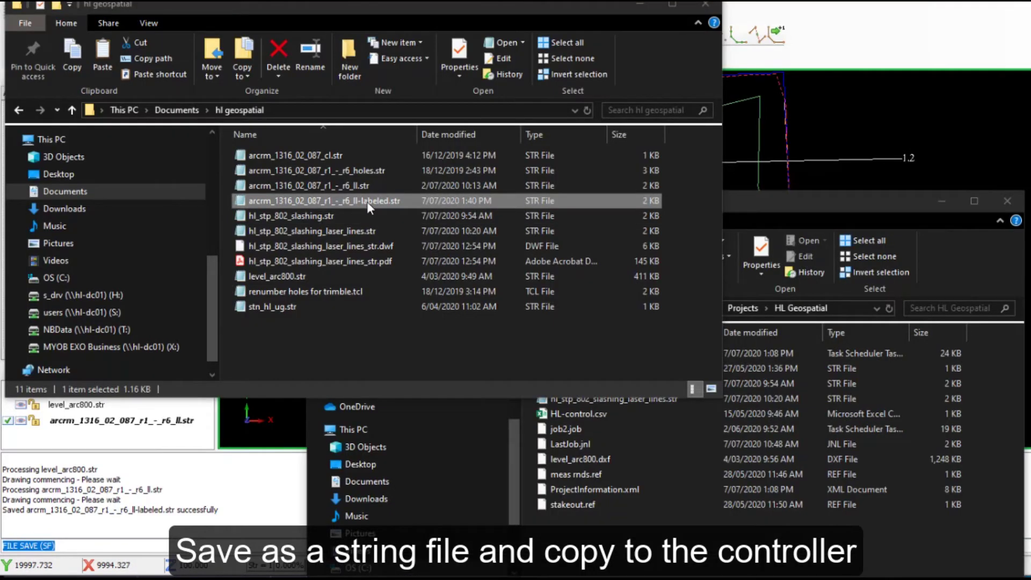
# Step: Copy arcrm_1316_02_087_r1_-_r6_ll-labeled.str and paste it into the HL Geospatial project folder
pyautogui.rightClick(367, 202)
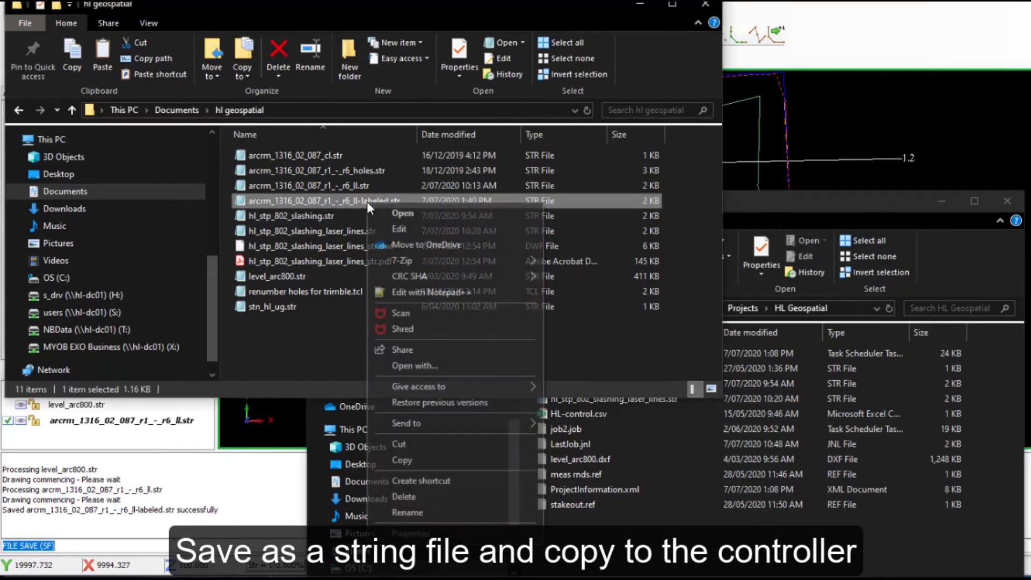
pyautogui.click(417, 459)
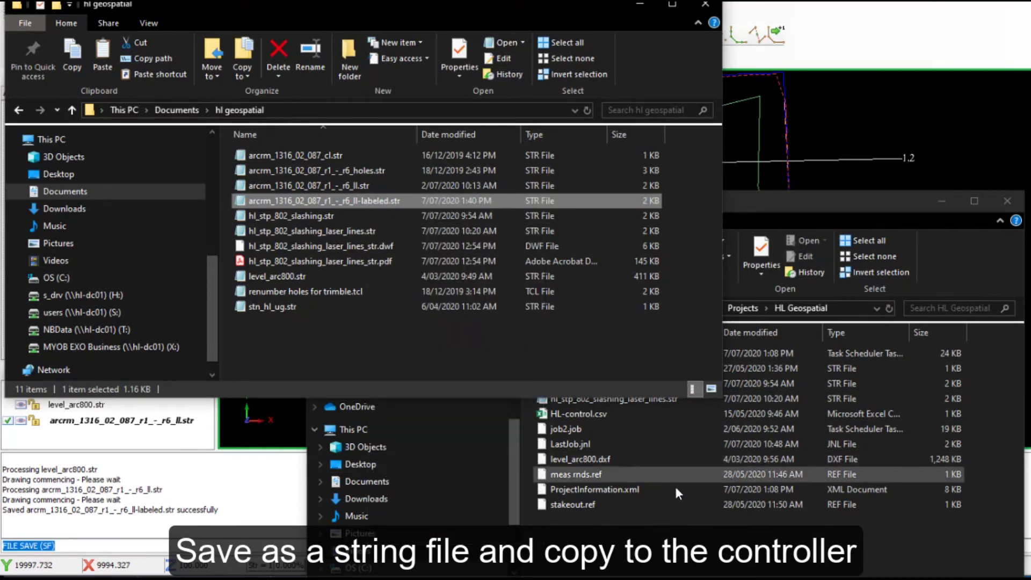
pyautogui.click(631, 527)
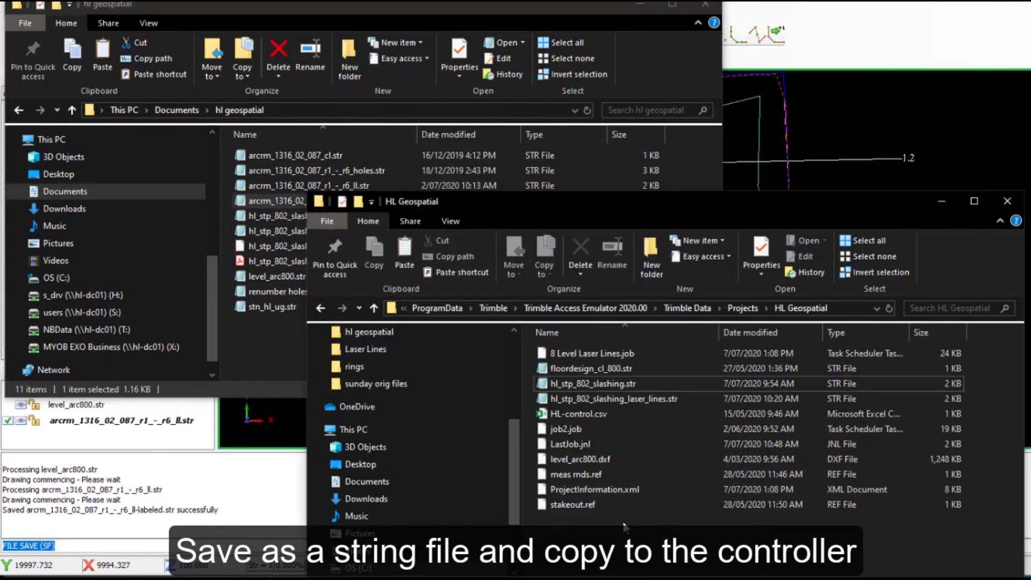
pyautogui.rightClick(624, 526)
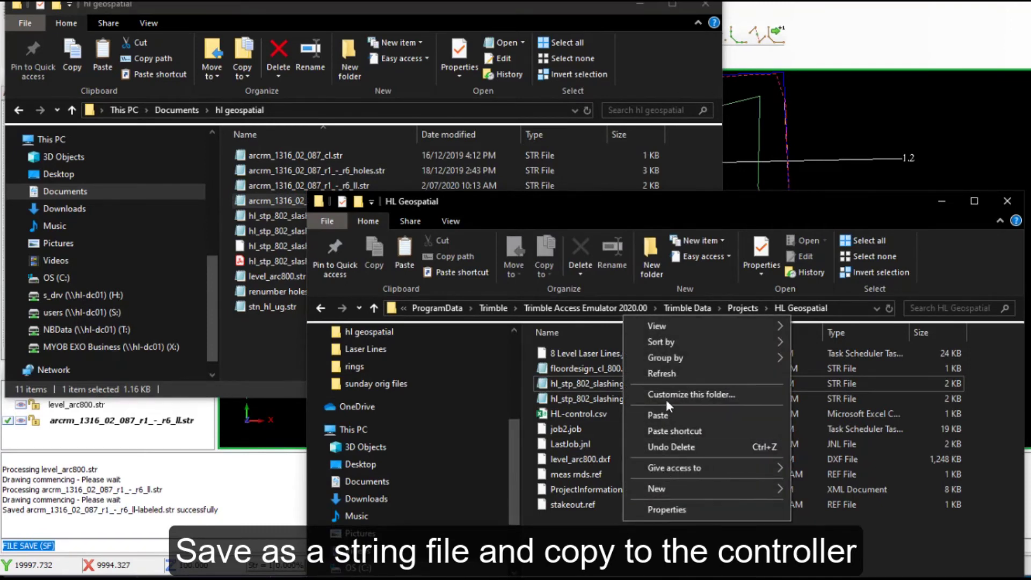
pyautogui.click(658, 415)
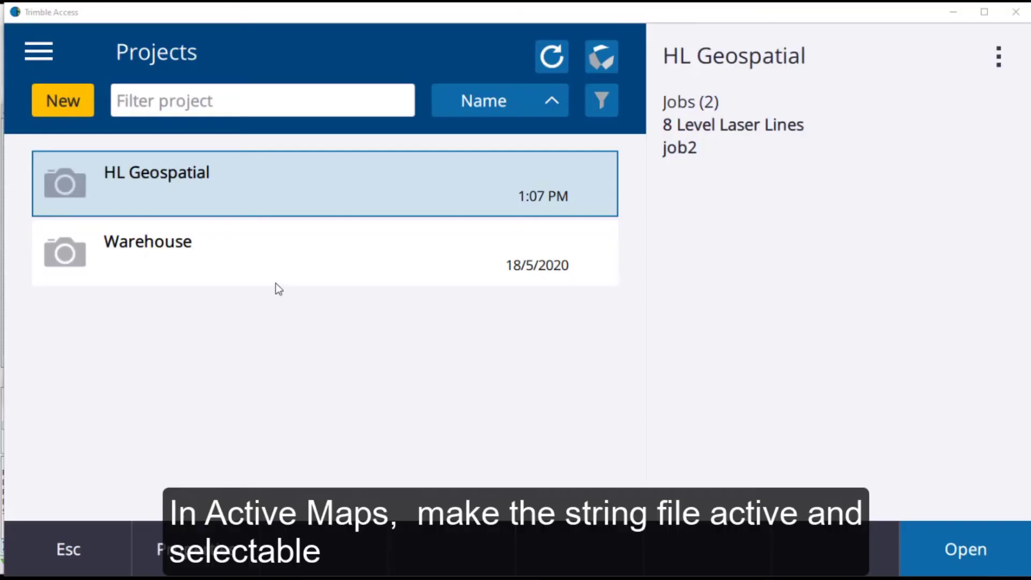
# Step: Open the 8 Level Laser Lines job in HL Geospatial and activate the labelled arcrm string file
pyautogui.click(249, 188)
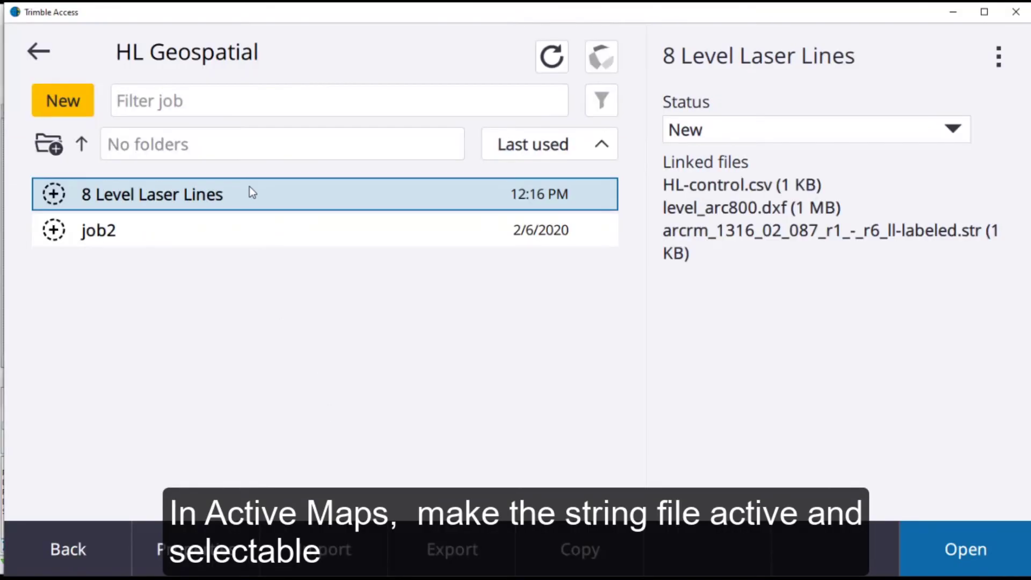
pyautogui.click(214, 199)
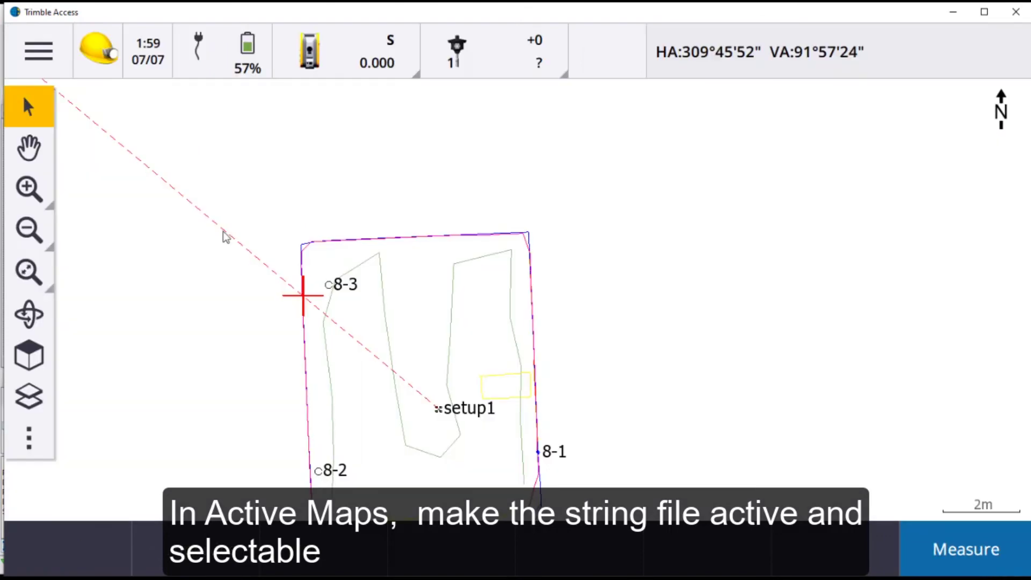
pyautogui.click(29, 396)
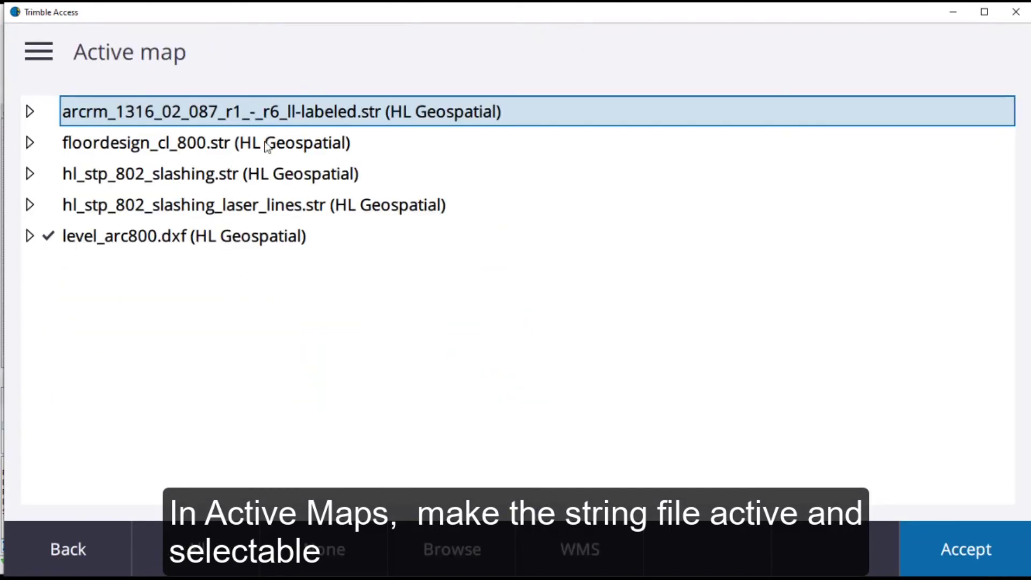
pyautogui.click(133, 112)
pyautogui.click(941, 549)
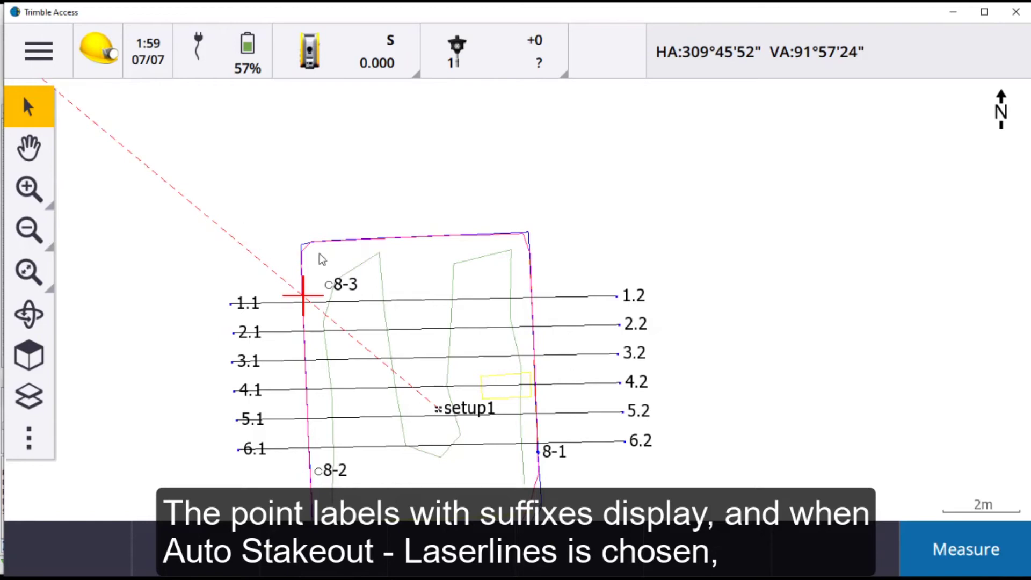
# Step: Select and then clear the six laser lines, and start Auto Stakeout > Laser lines
pyautogui.moveTo(607, 465); pyautogui.dragTo(580, 278)
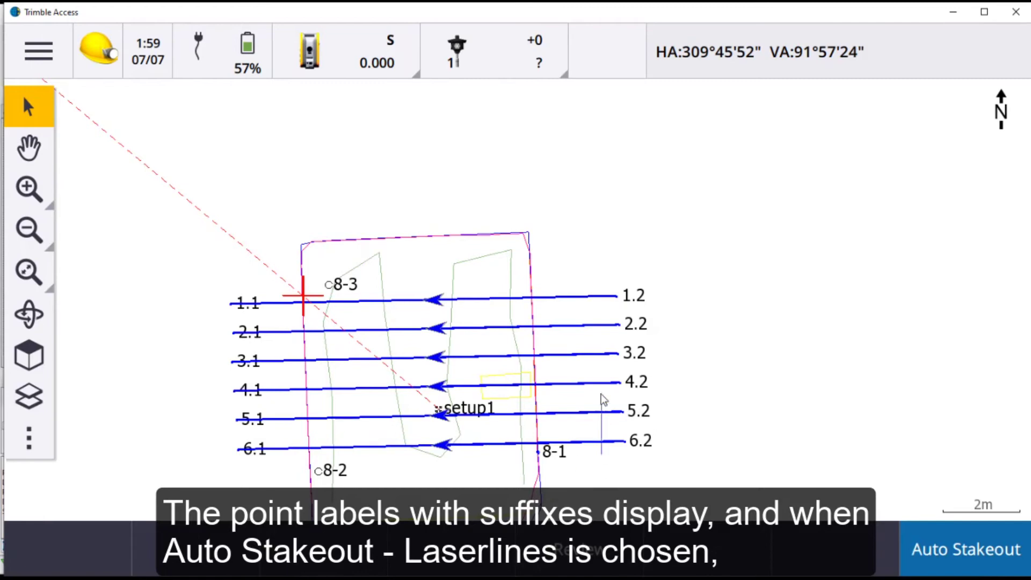
pyautogui.moveTo(602, 456); pyautogui.dragTo(587, 278)
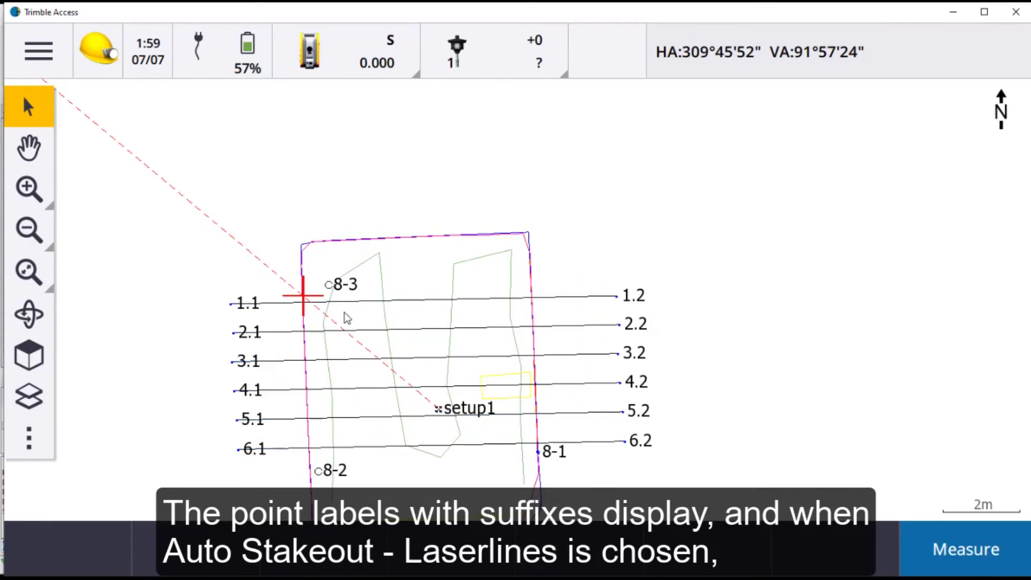
pyautogui.click(39, 51)
pyautogui.click(114, 340)
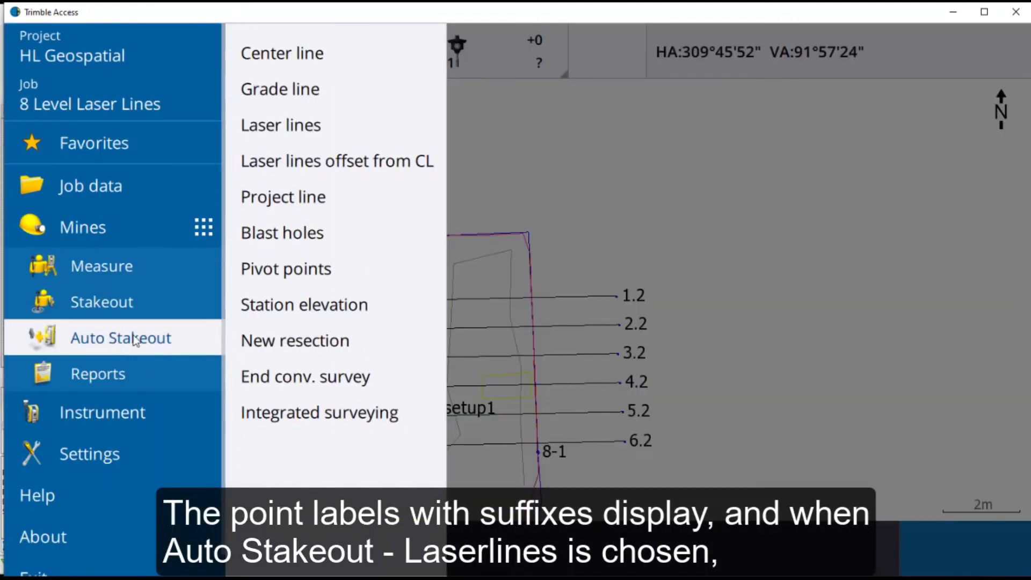
pyautogui.click(290, 125)
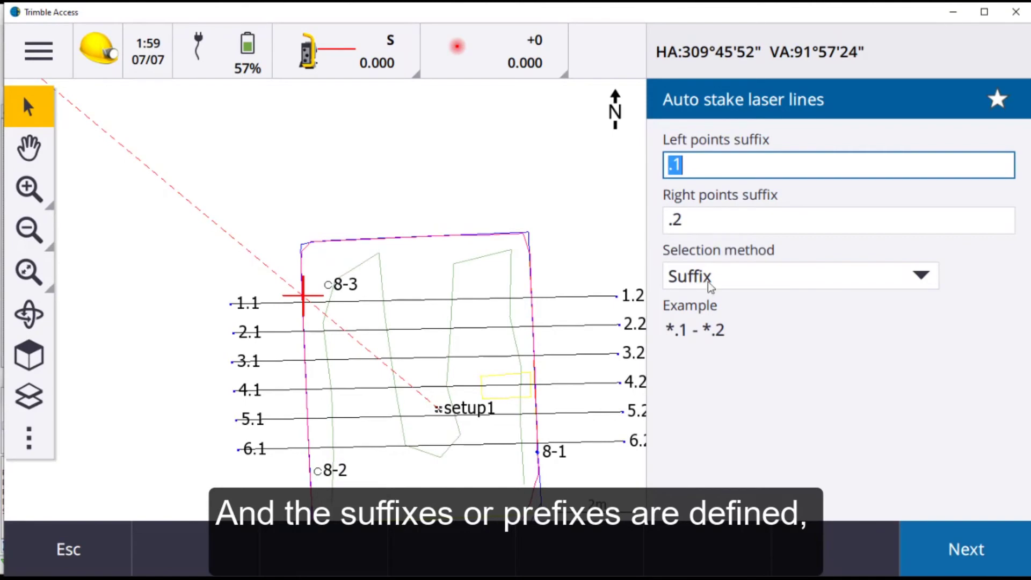
# Step: Accept the .1/.2 suffixes, the six laser line definitions and the stakeout settings
pyautogui.click(952, 548)
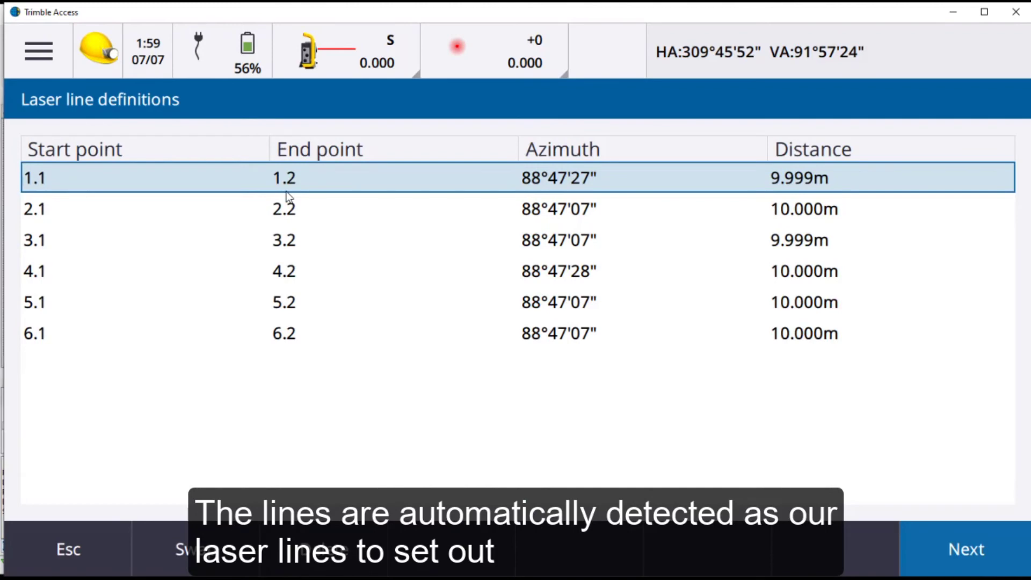
pyautogui.click(982, 549)
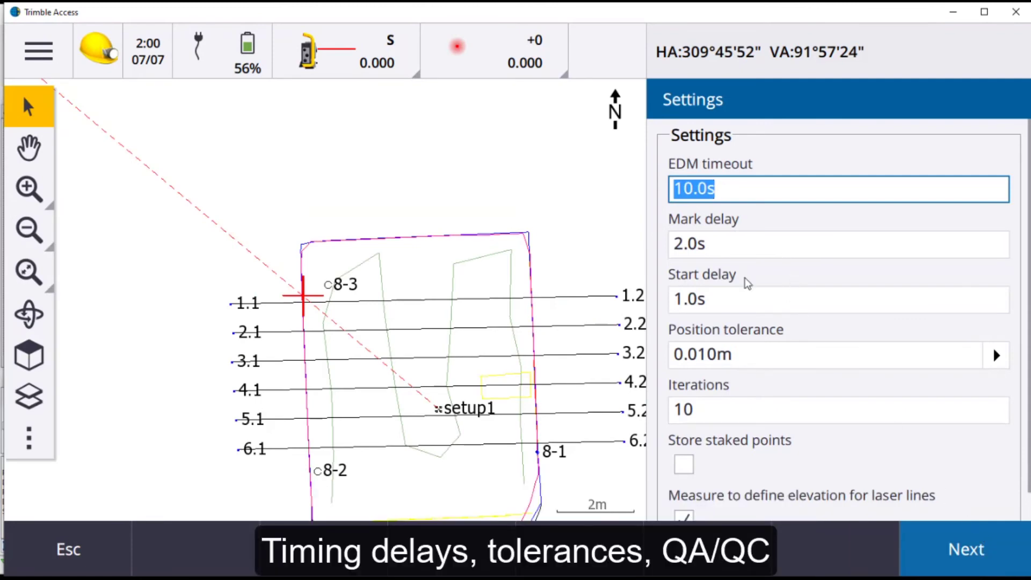
pyautogui.scroll(-1, 748, 286)
pyautogui.scroll(-1, 748, 288)
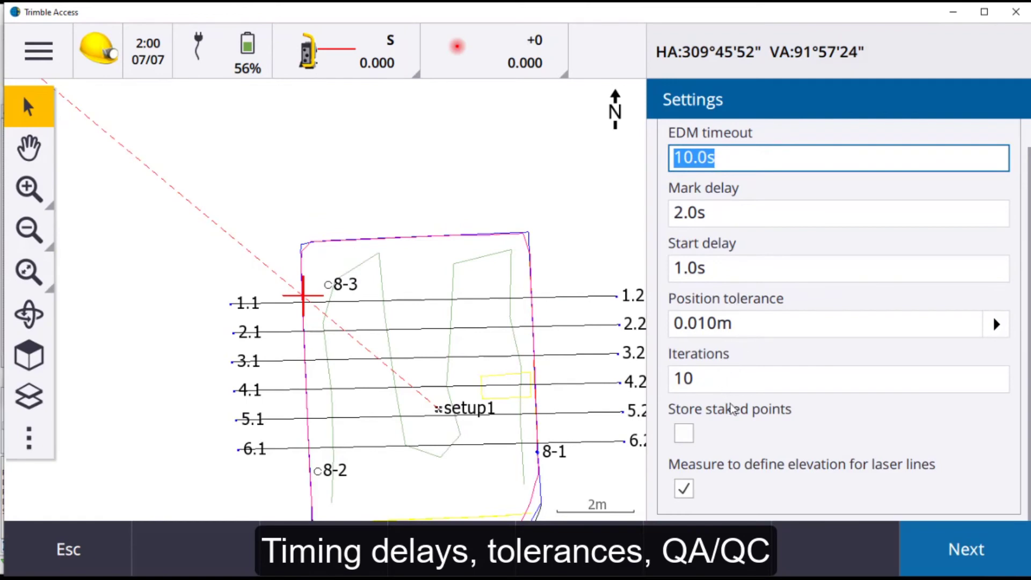
pyautogui.click(943, 546)
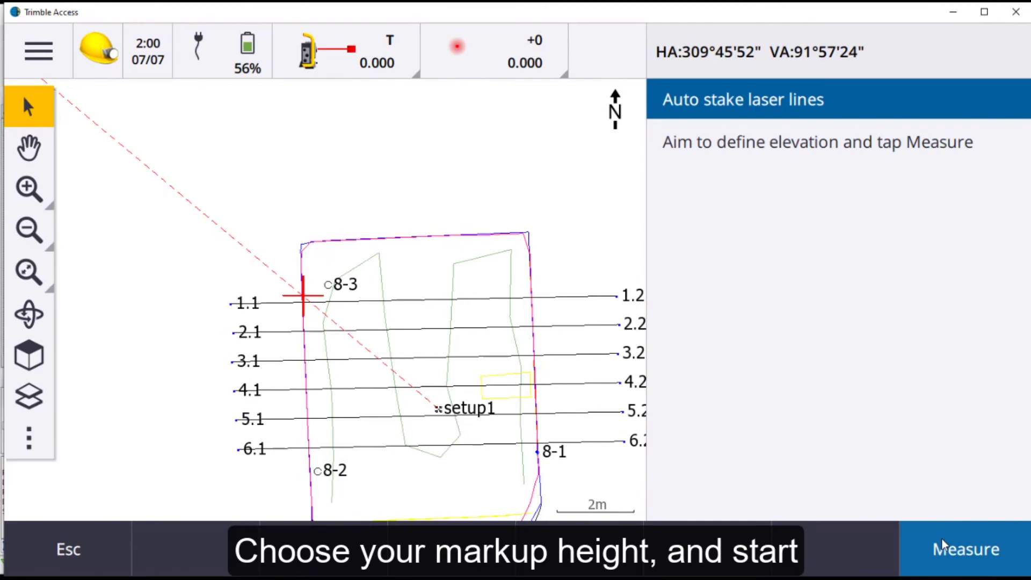
pyautogui.click(944, 546)
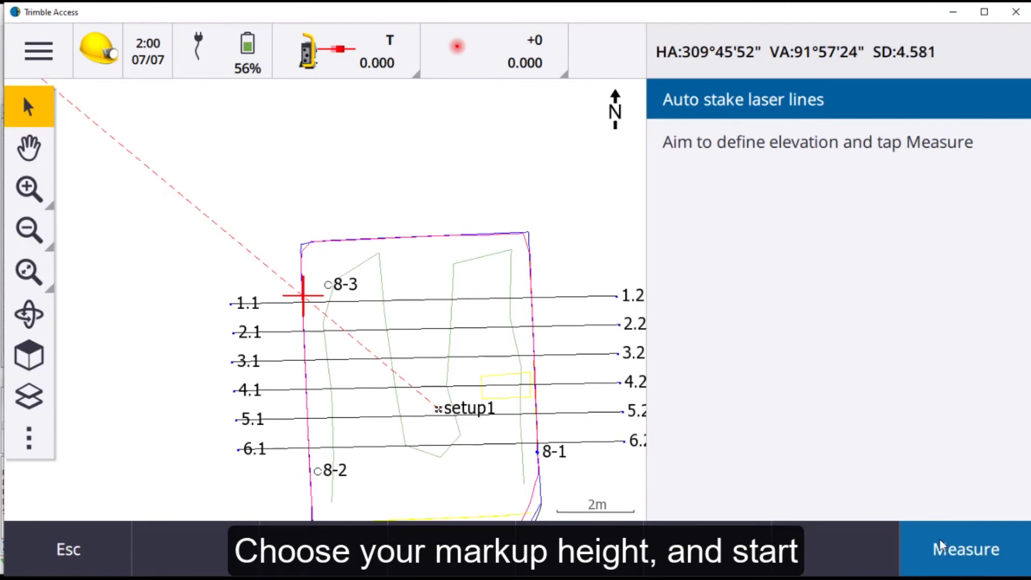
# Step: Begin automatic staking of the six laser lines
pyautogui.click(940, 547)
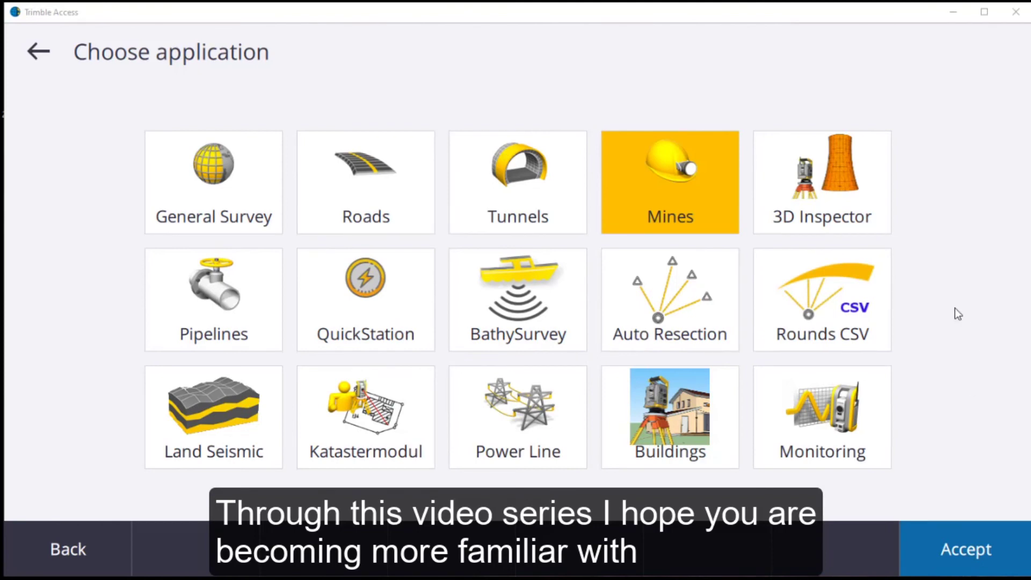
# Step: In Mines, make hl_stp_802_slashing.str and hl_stp_802_slashing_laser_lines.str active and selectable
pyautogui.click(666, 211)
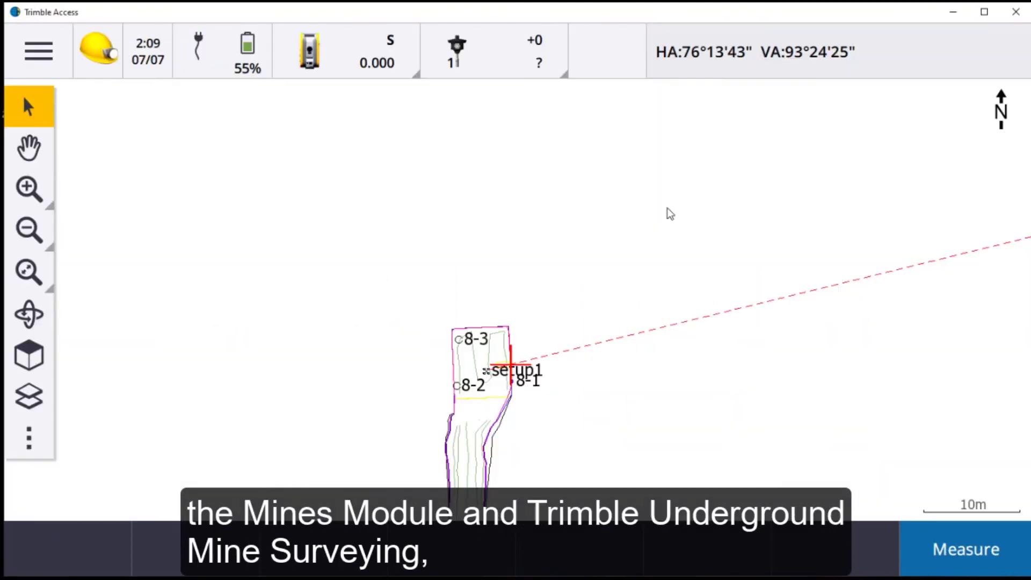
pyautogui.click(30, 395)
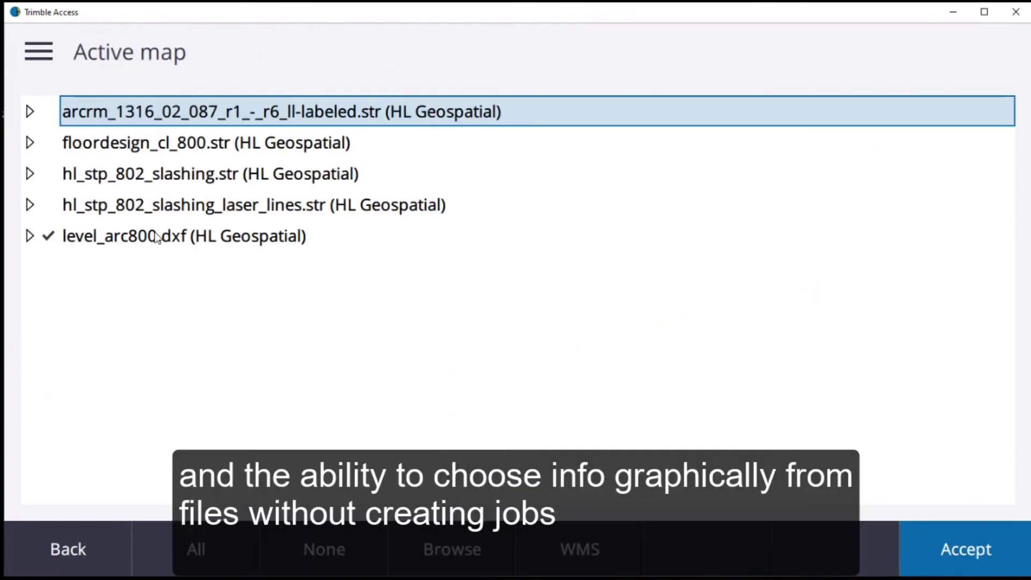
pyautogui.click(170, 207)
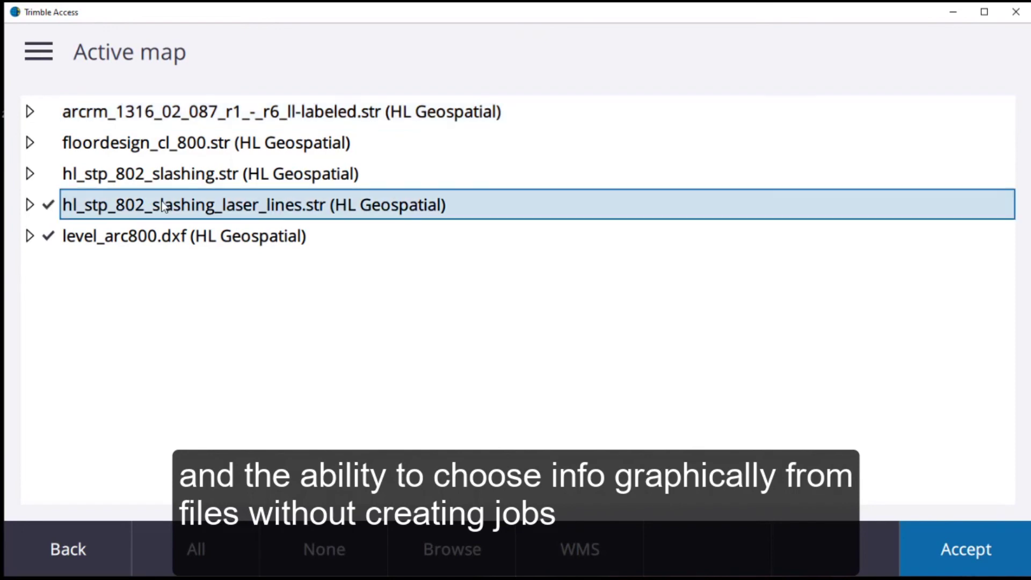
pyautogui.click(123, 176)
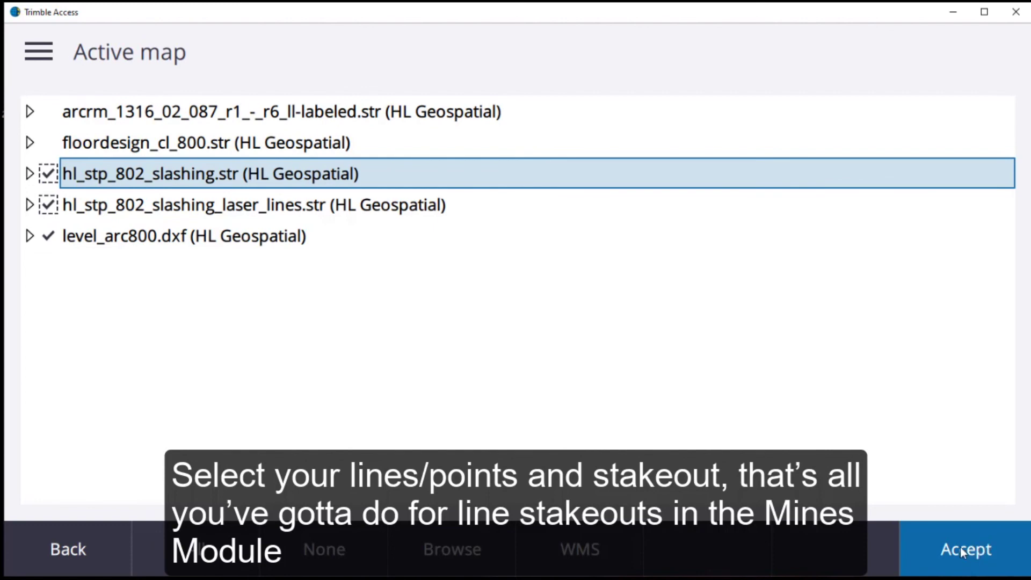
pyautogui.click(959, 546)
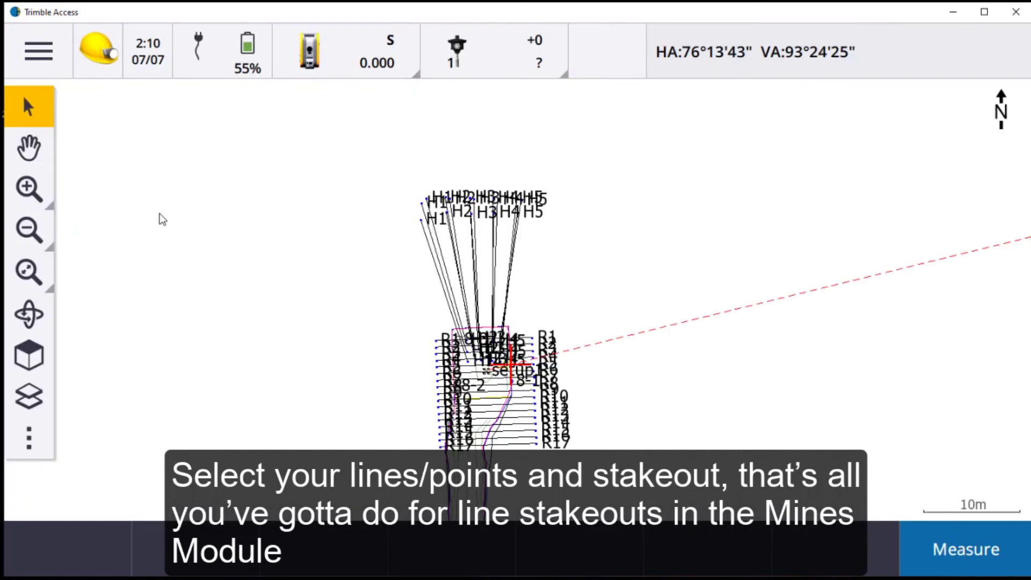
# Step: Orbit the map back toward plan view, then box-select the H and R slashing lines
pyautogui.click(30, 314)
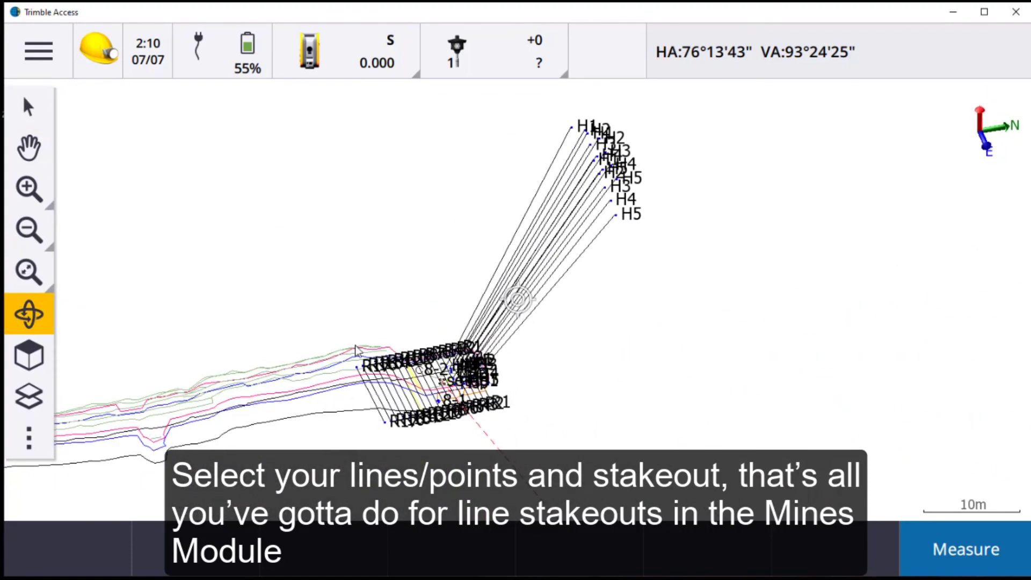
pyautogui.moveTo(338, 329)
pyautogui.mouseDown()
pyautogui.moveTo(330, 321)
pyautogui.moveTo(403, 348)
pyautogui.mouseUp()
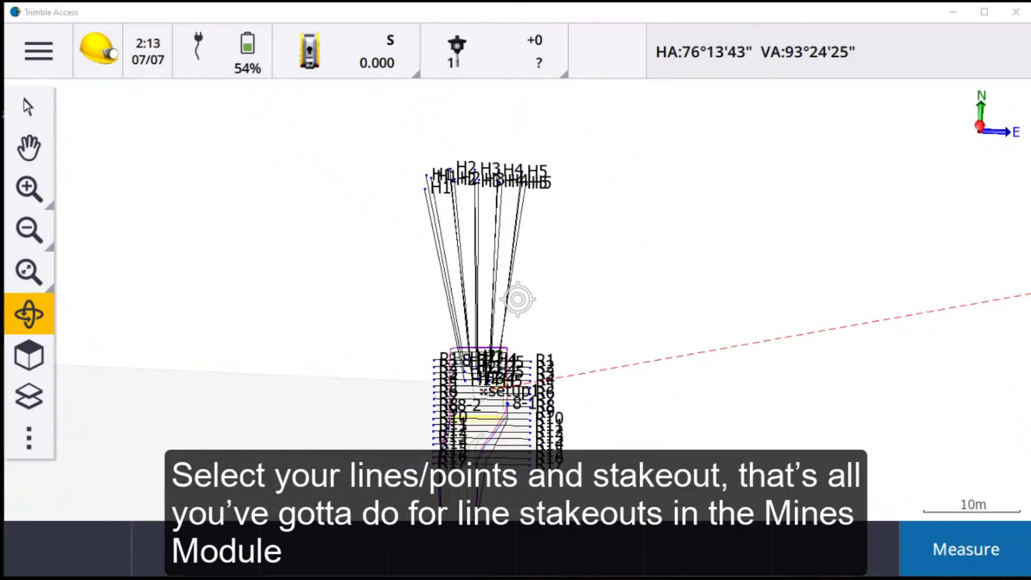
pyautogui.click(29, 107)
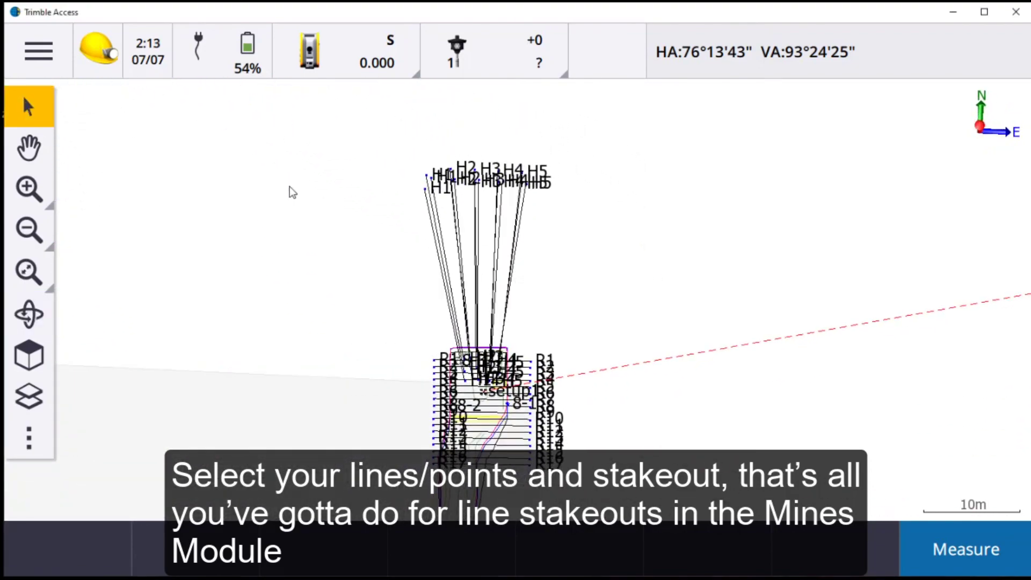
pyautogui.moveTo(527, 302); pyautogui.dragTo(416, 268)
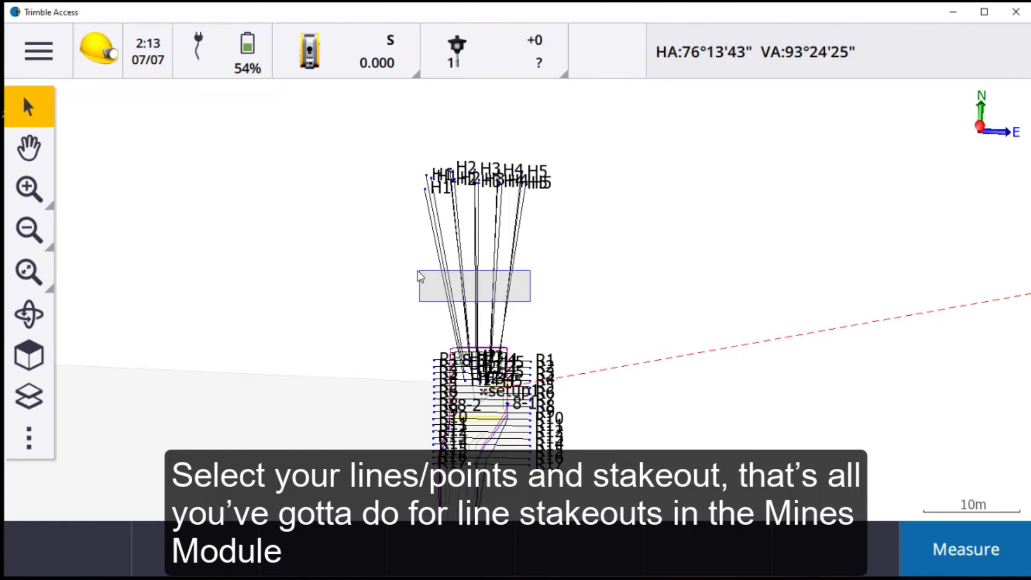